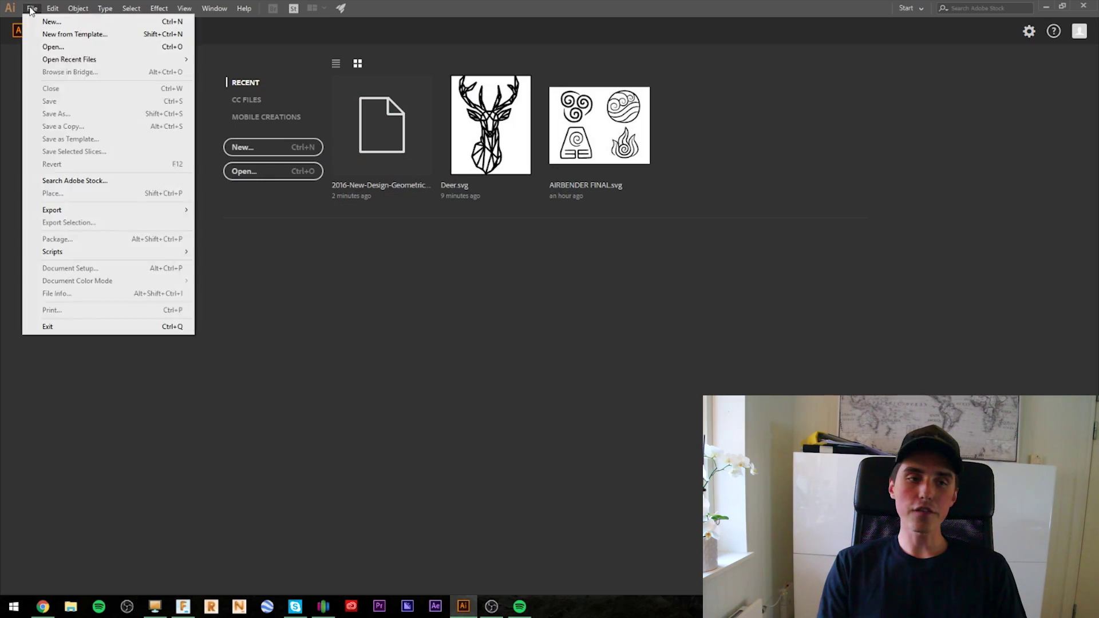
Step: Load the geometric deer-head JPEG from the Images folder through File > Open
{"action": "left_click", "coordinate": [34, 46]}
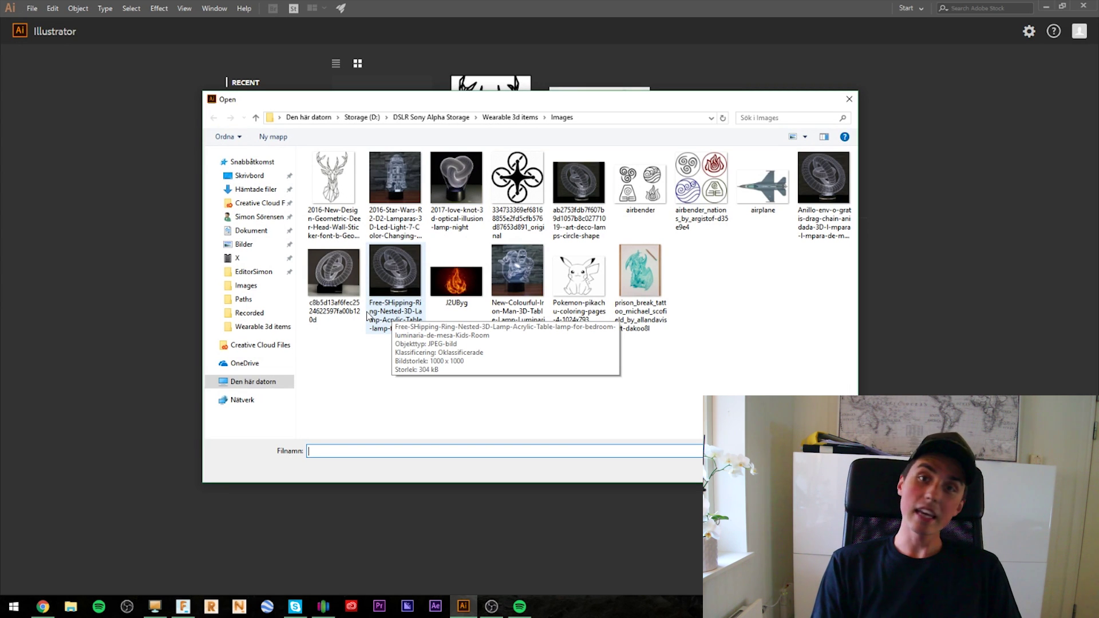
{"action": "key", "text": "Escape"}
{"action": "left_click", "coordinate": [32, 8]}
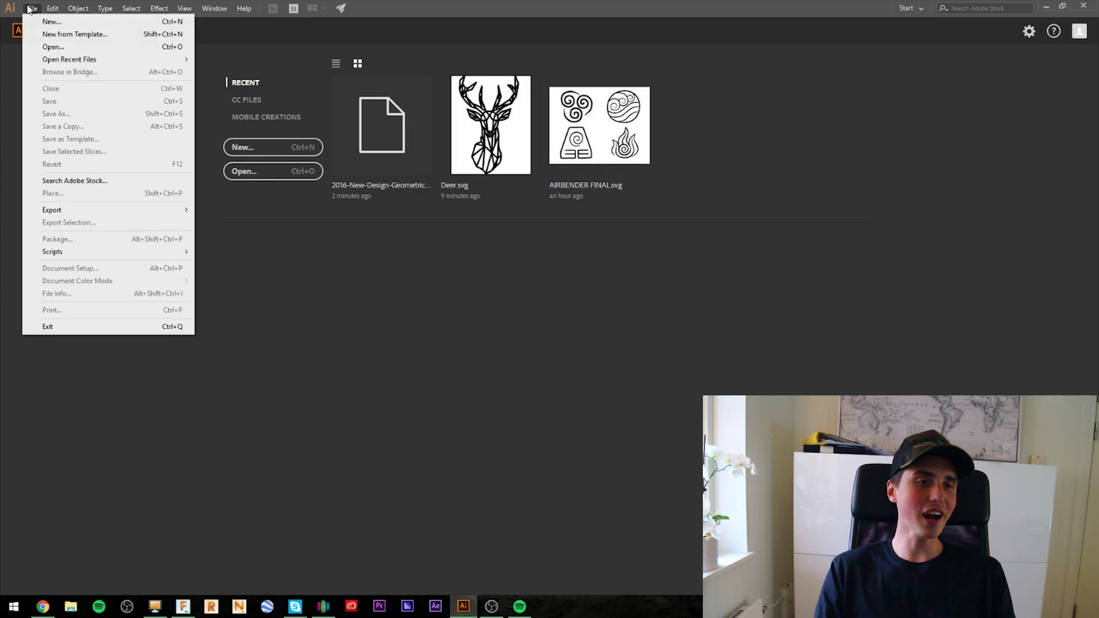
{"action": "left_click", "coordinate": [49, 46]}
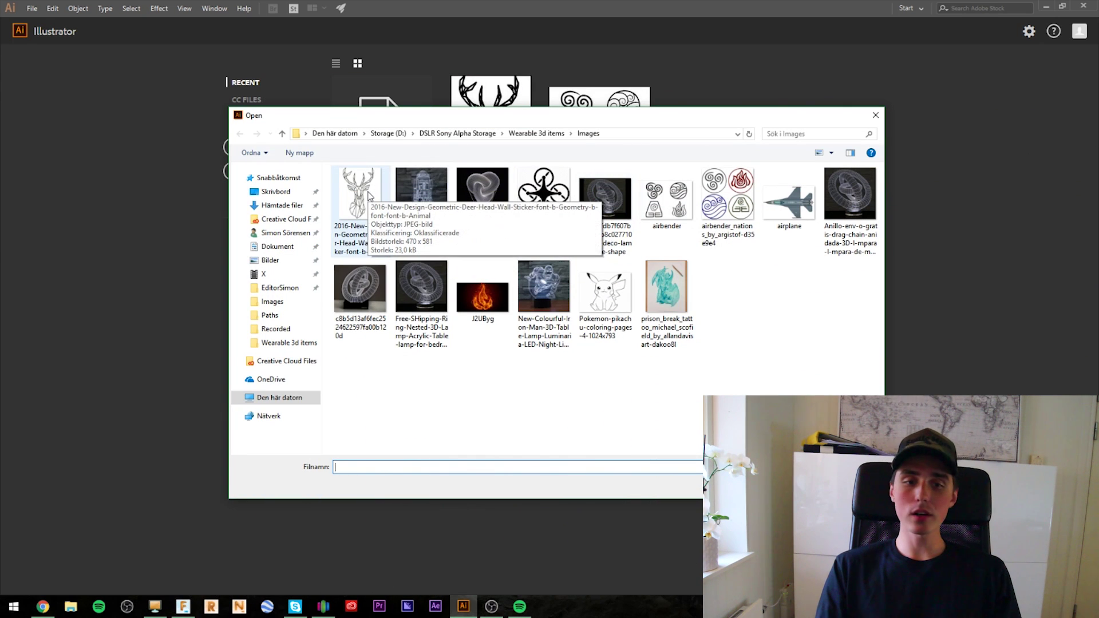
{"action": "double_click", "coordinate": [356, 206]}
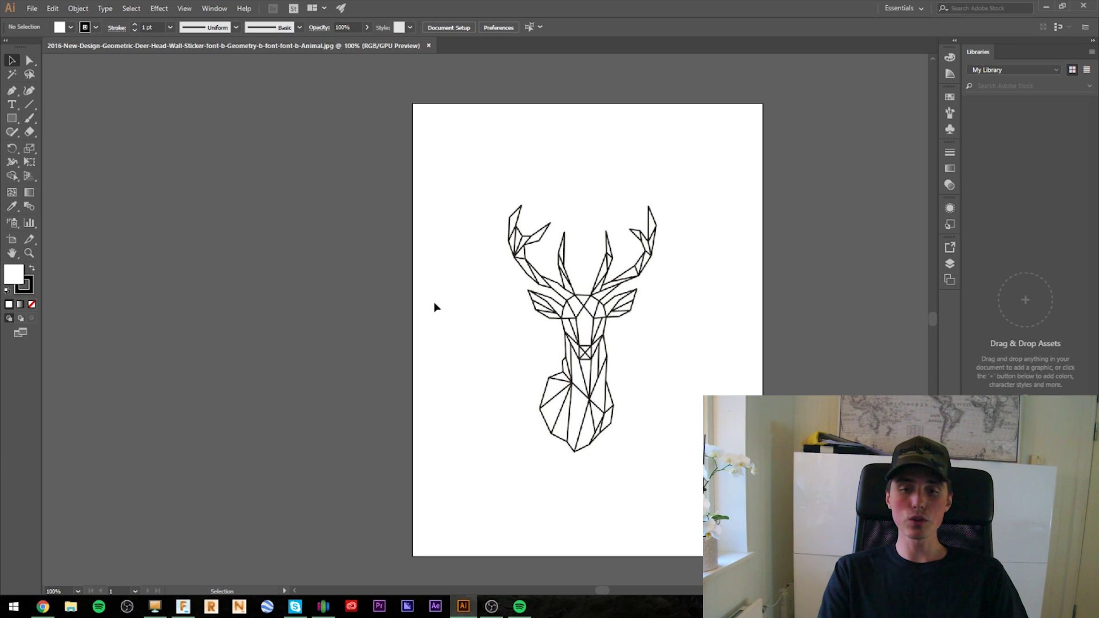
Step: Image Trace the placed deer-head picture and expand the trace into vector paths
{"action": "left_click", "coordinate": [553, 310]}
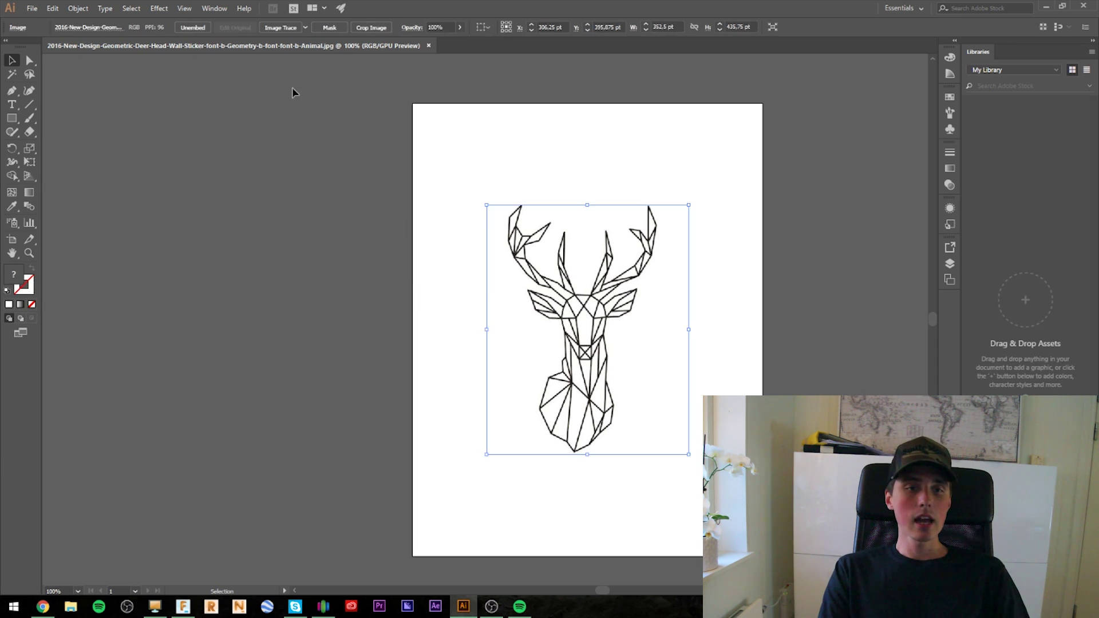
{"action": "left_click", "coordinate": [280, 30]}
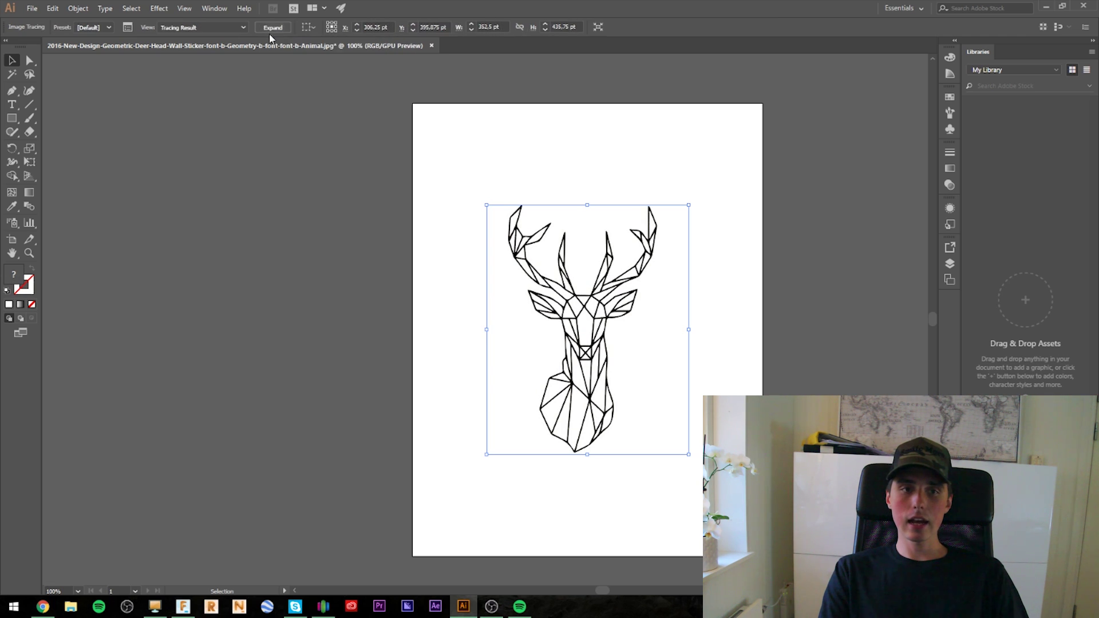
{"action": "left_click", "coordinate": [272, 27]}
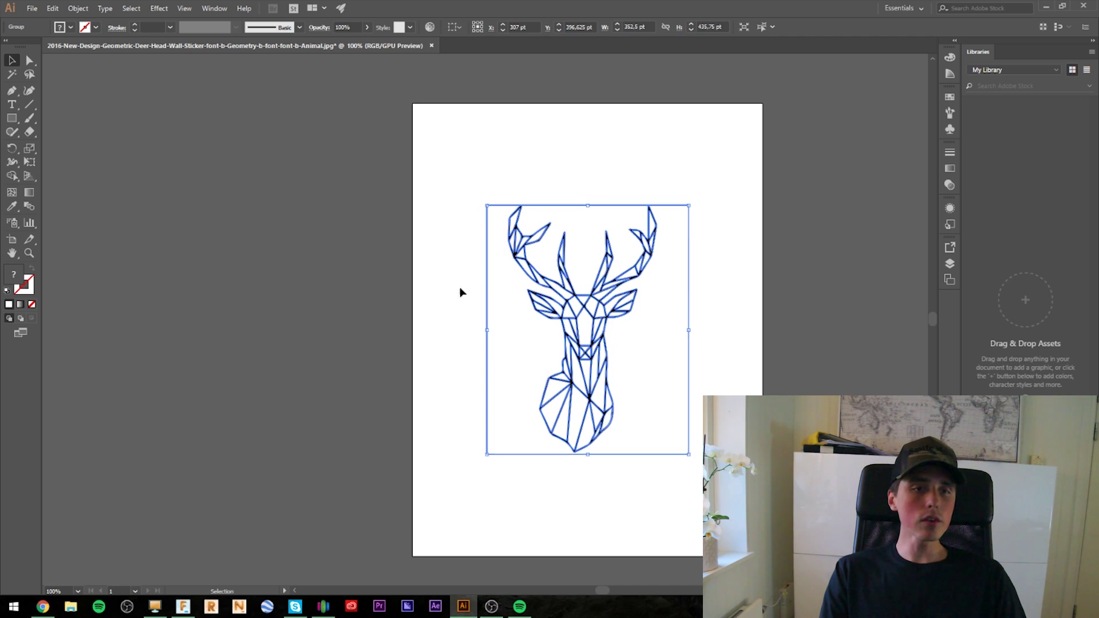
{"action": "left_click", "coordinate": [166, 10]}
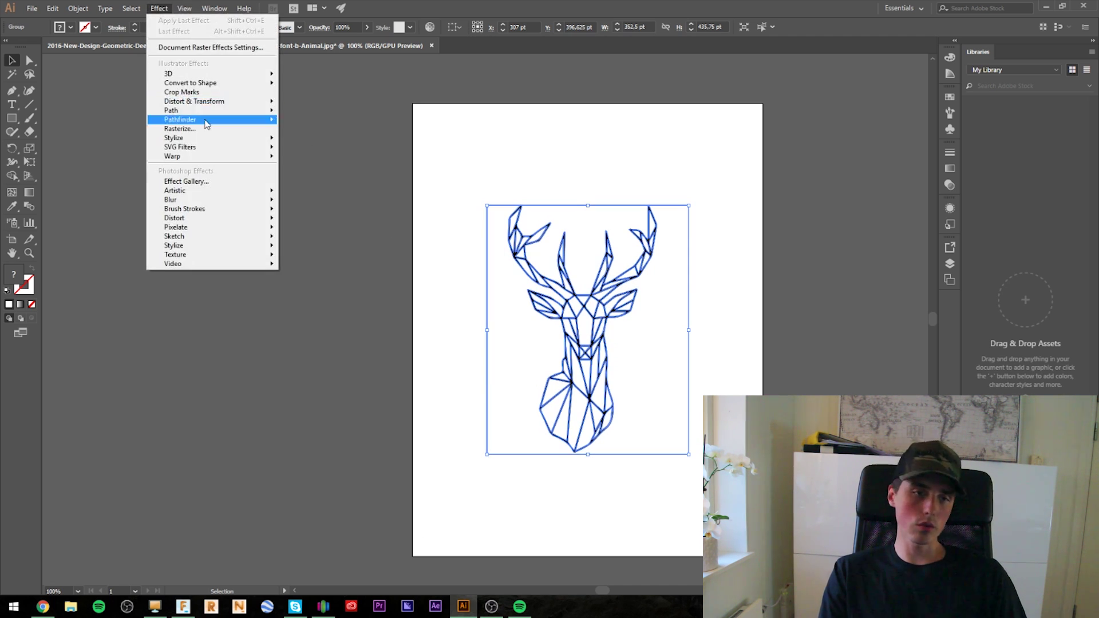
{"action": "mouse_move", "coordinate": [206, 111]}
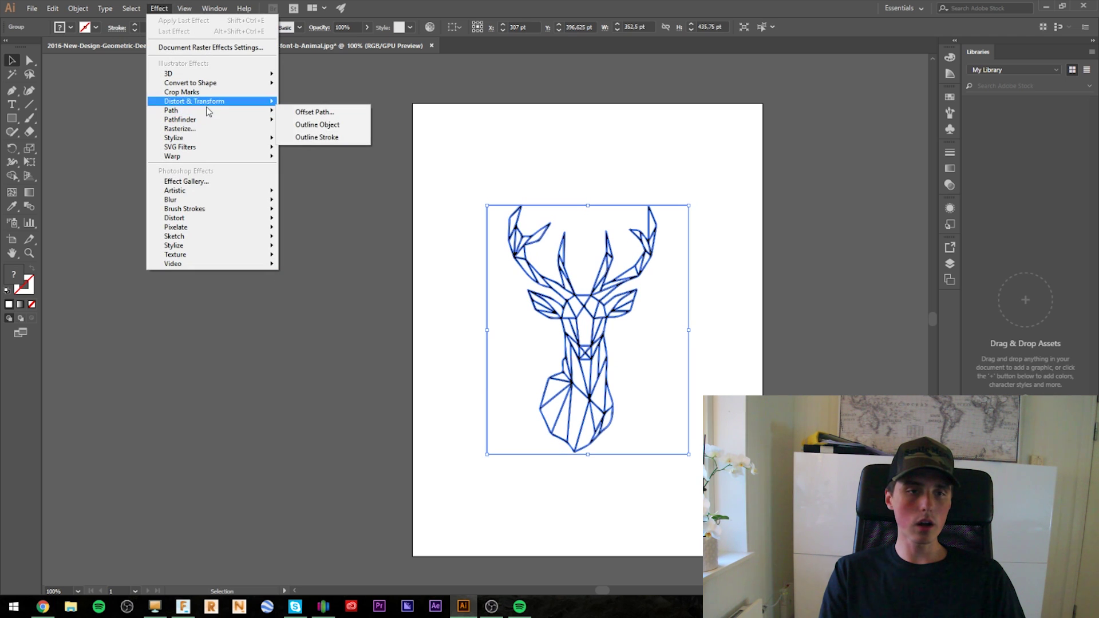
{"action": "left_click", "coordinate": [309, 125]}
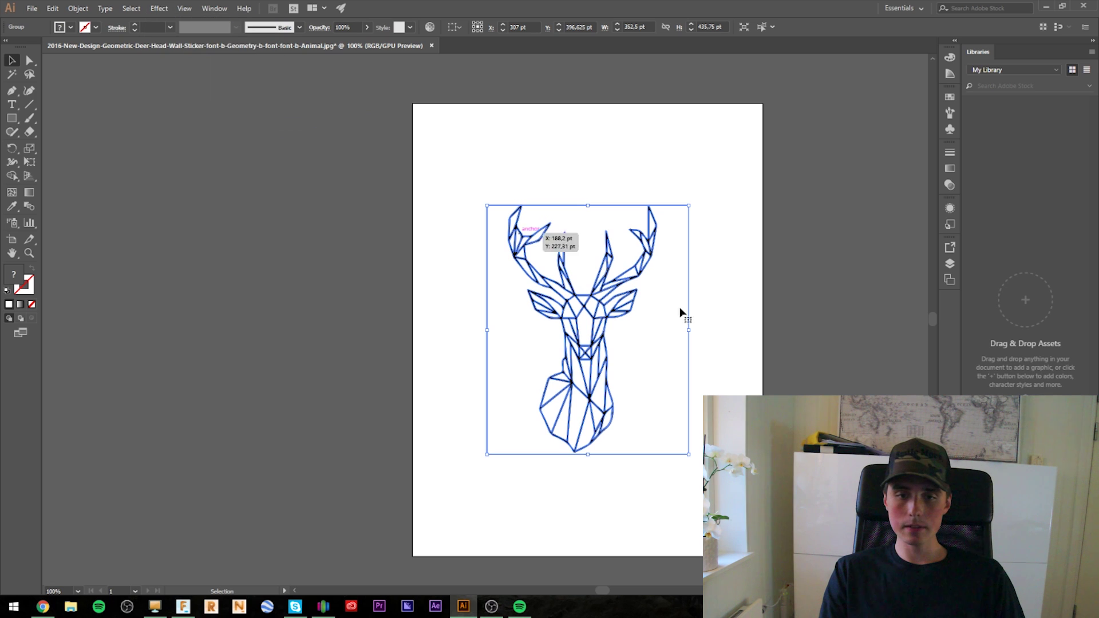
{"action": "left_click", "coordinate": [159, 8]}
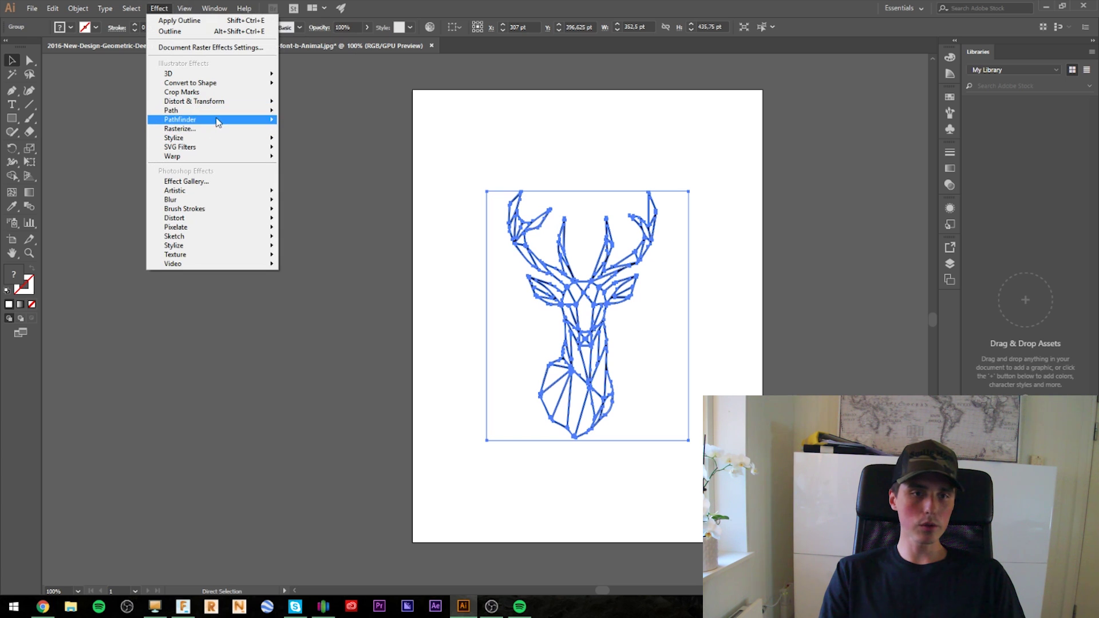
{"action": "mouse_move", "coordinate": [218, 122]}
{"action": "left_click", "coordinate": [312, 235]}
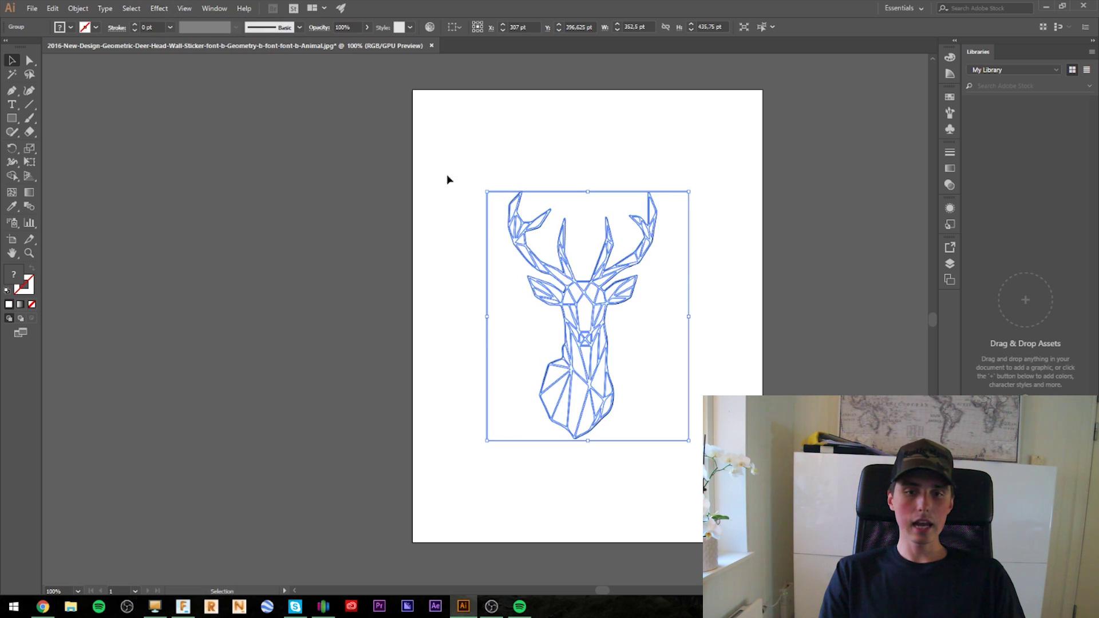
{"action": "left_click", "coordinate": [438, 158]}
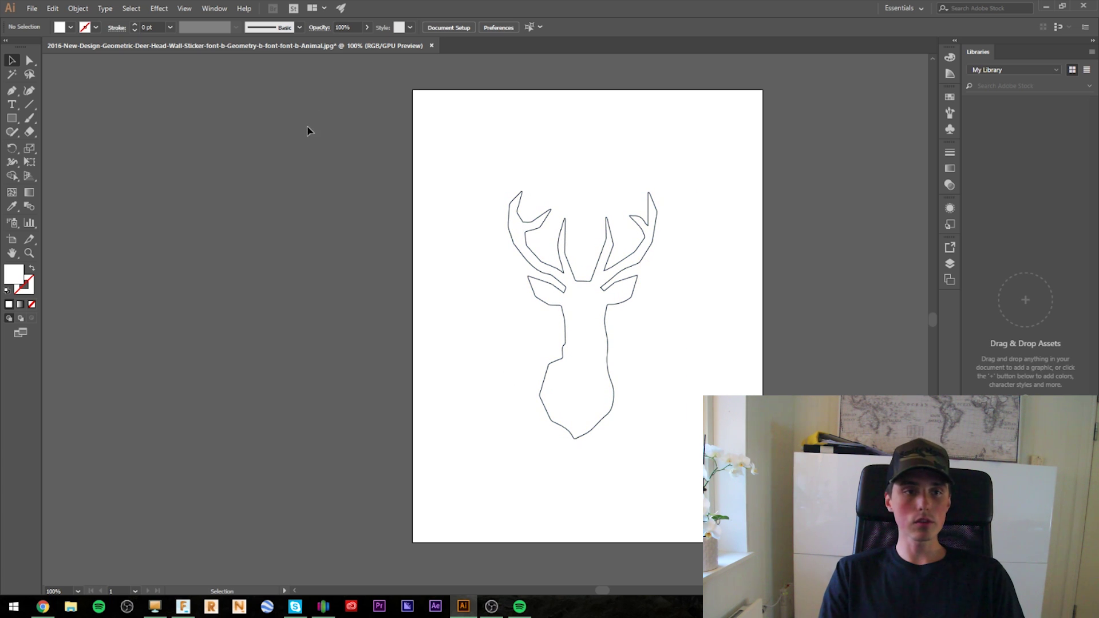
{"action": "key", "text": "ctrl+z"}
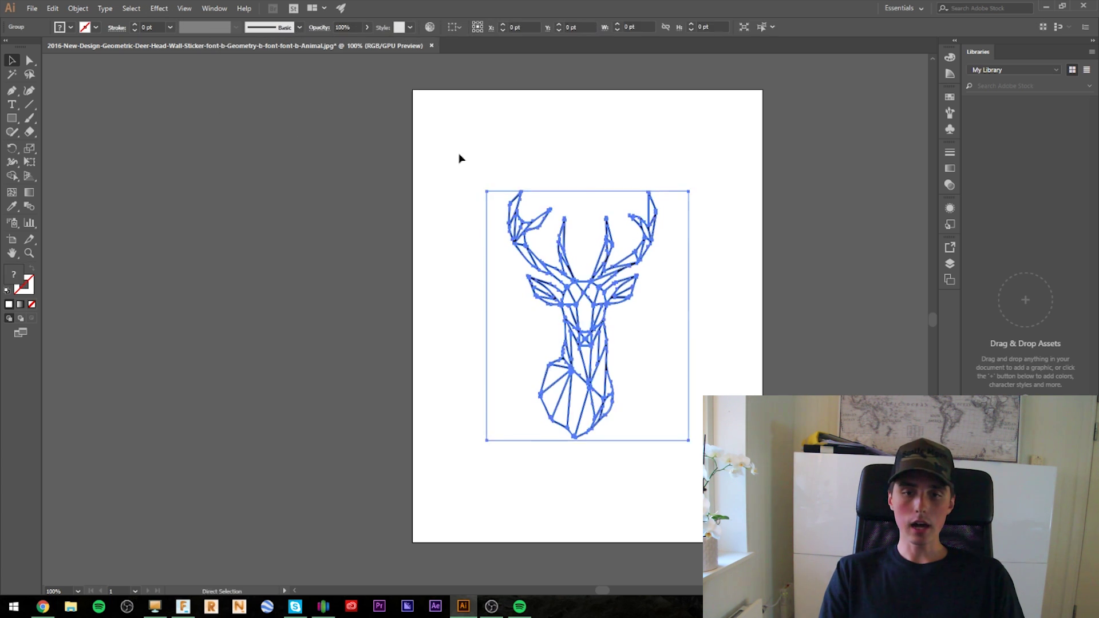
{"action": "left_click_drag", "start_coordinate": [754, 236], "coordinate": [474, 262]}
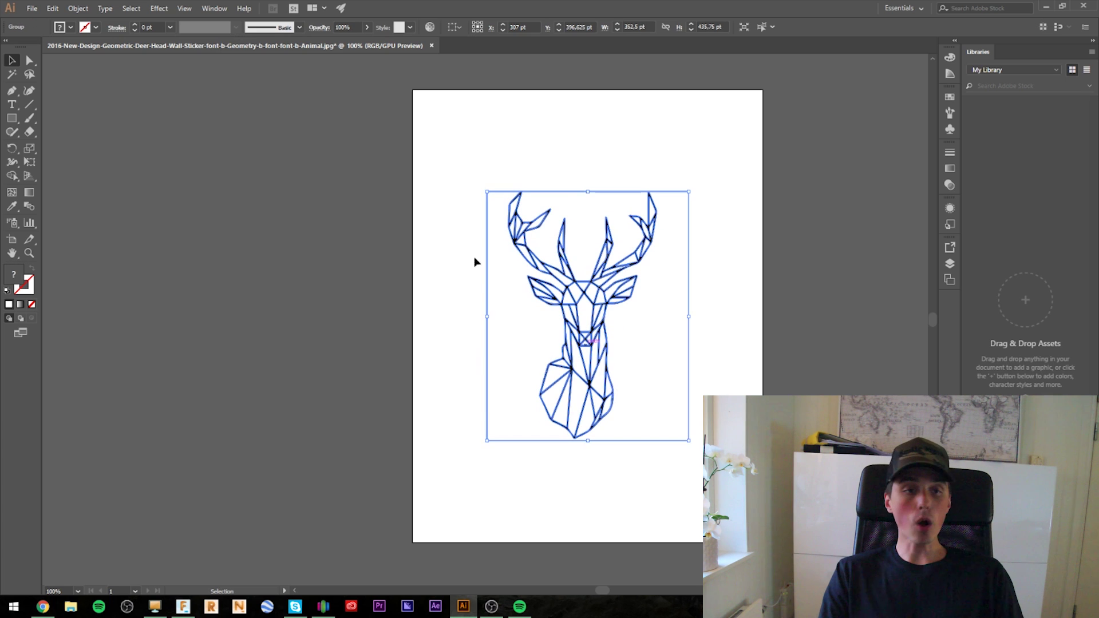
{"action": "left_click", "coordinate": [136, 24]}
{"action": "left_click", "coordinate": [136, 24]}
{"action": "left_click", "coordinate": [135, 24]}
{"action": "left_click", "coordinate": [136, 24]}
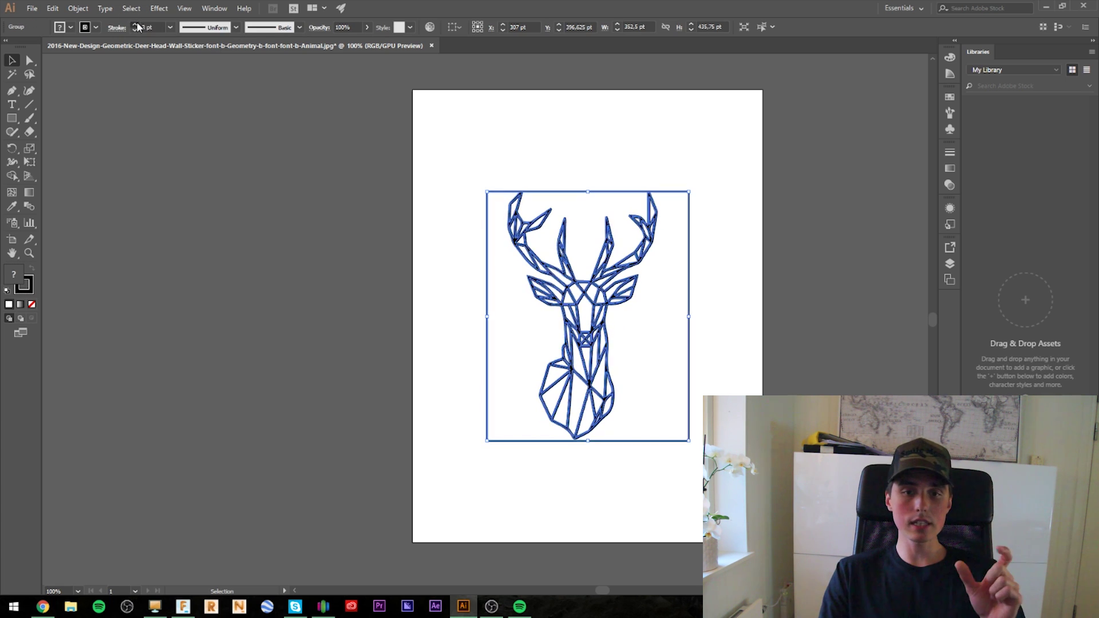
{"action": "left_click", "coordinate": [137, 25]}
{"action": "left_click", "coordinate": [137, 25]}
{"action": "left_click", "coordinate": [137, 25]}
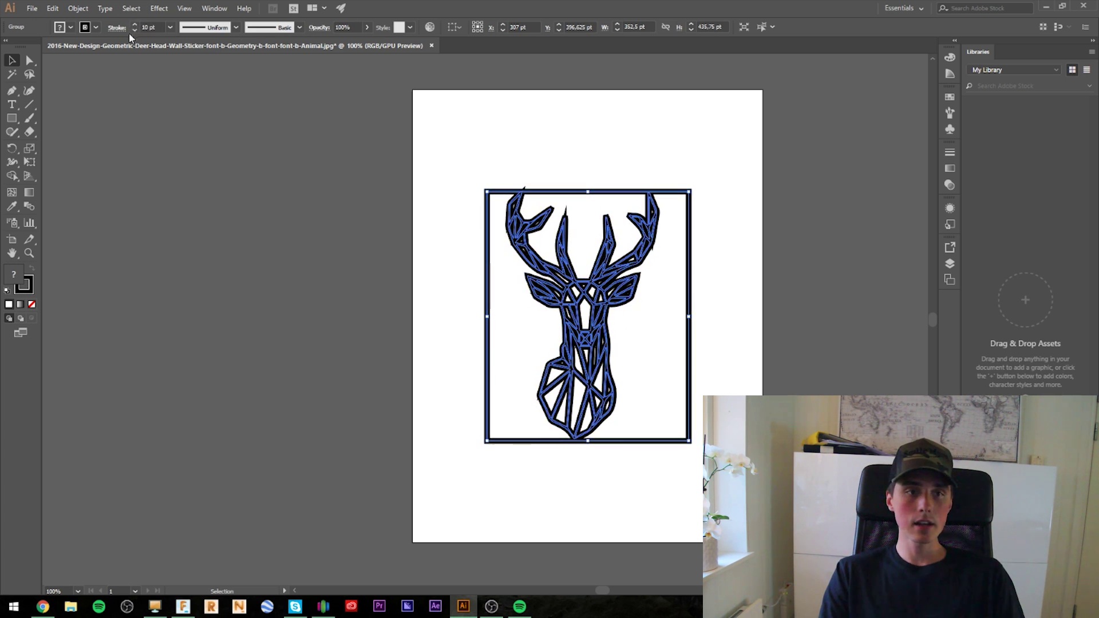
{"action": "left_click", "coordinate": [135, 30]}
{"action": "left_click", "coordinate": [135, 31]}
{"action": "left_click", "coordinate": [136, 31]}
{"action": "left_click", "coordinate": [136, 30]}
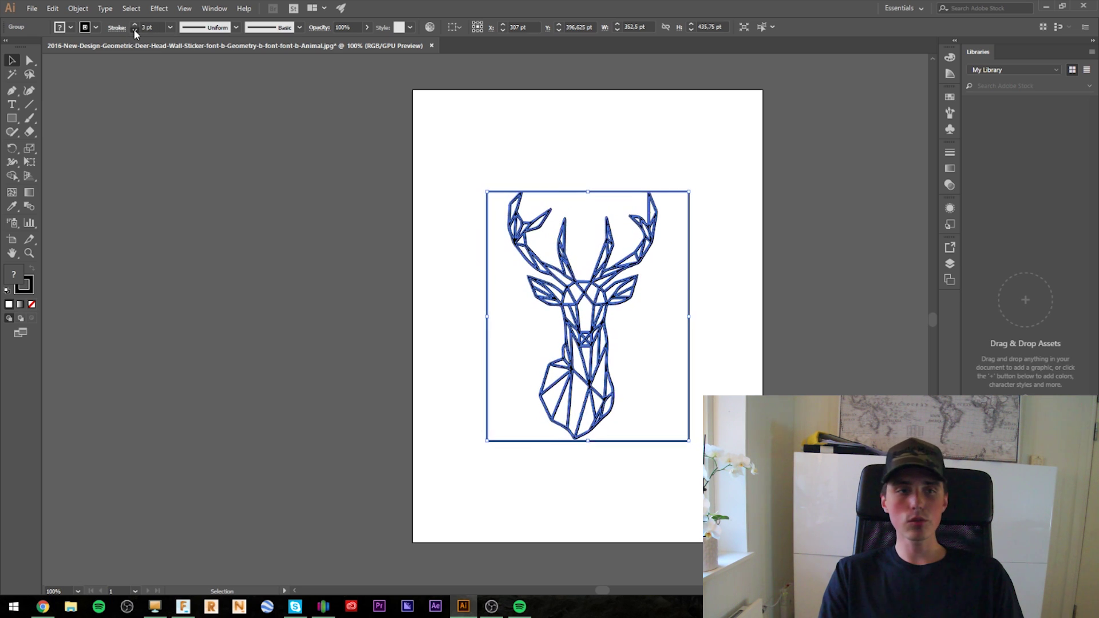
{"action": "left_click", "coordinate": [135, 31]}
{"action": "left_click", "coordinate": [135, 31]}
{"action": "left_click", "coordinate": [135, 31]}
{"action": "left_click", "coordinate": [135, 30]}
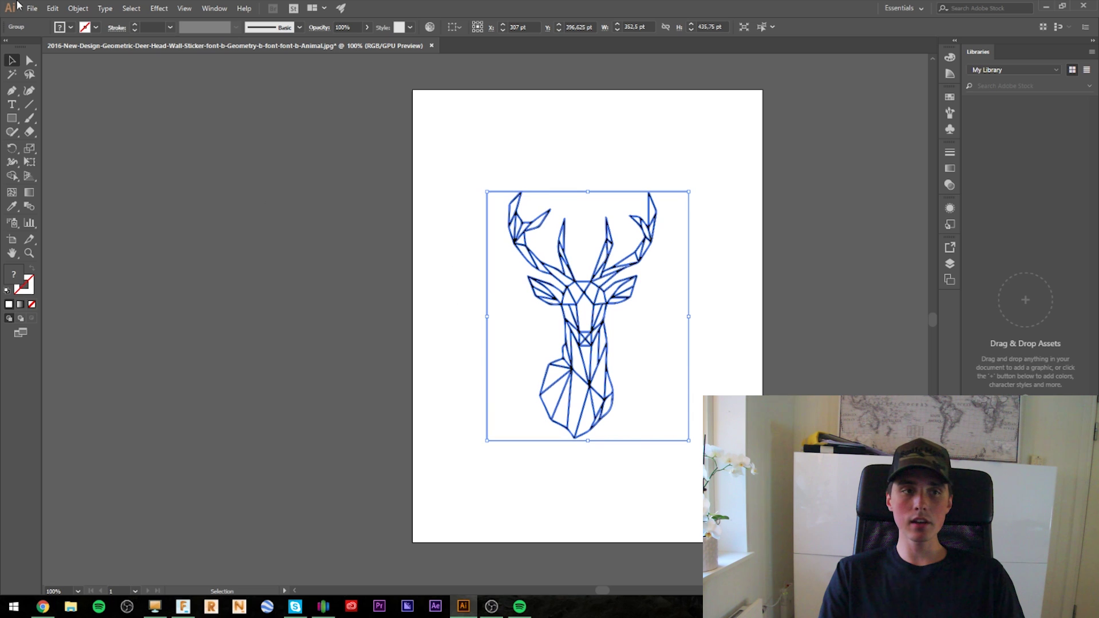
Step: Save the artwork as an SVG named 'Rudolf the deer', accepting the default SVG options
{"action": "left_click", "coordinate": [31, 8]}
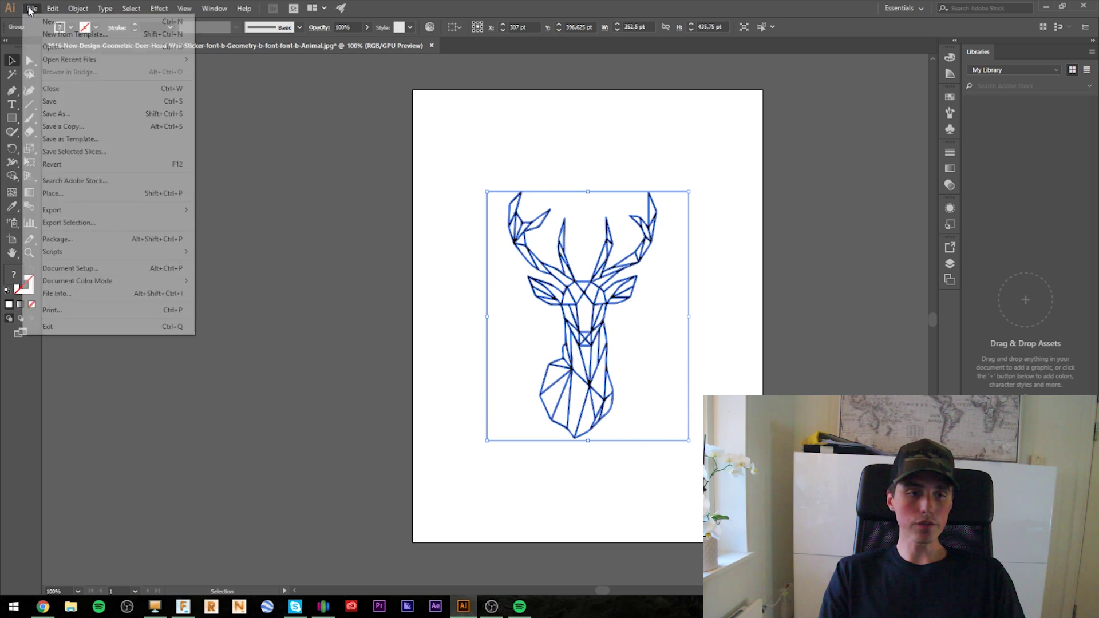
{"action": "left_click", "coordinate": [68, 114]}
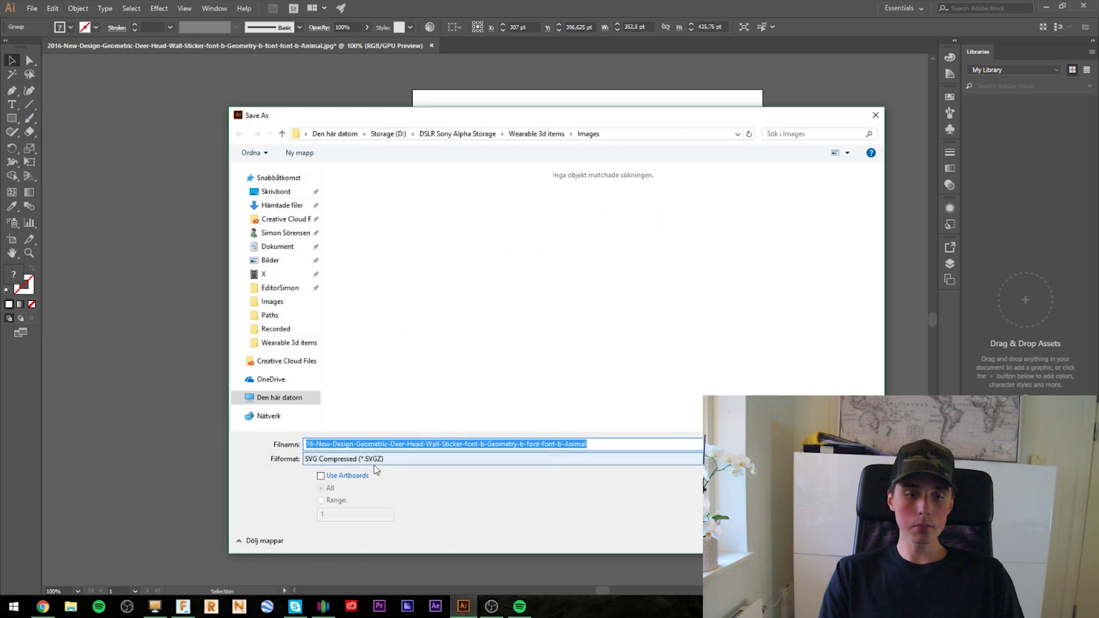
{"action": "left_click", "coordinate": [398, 461]}
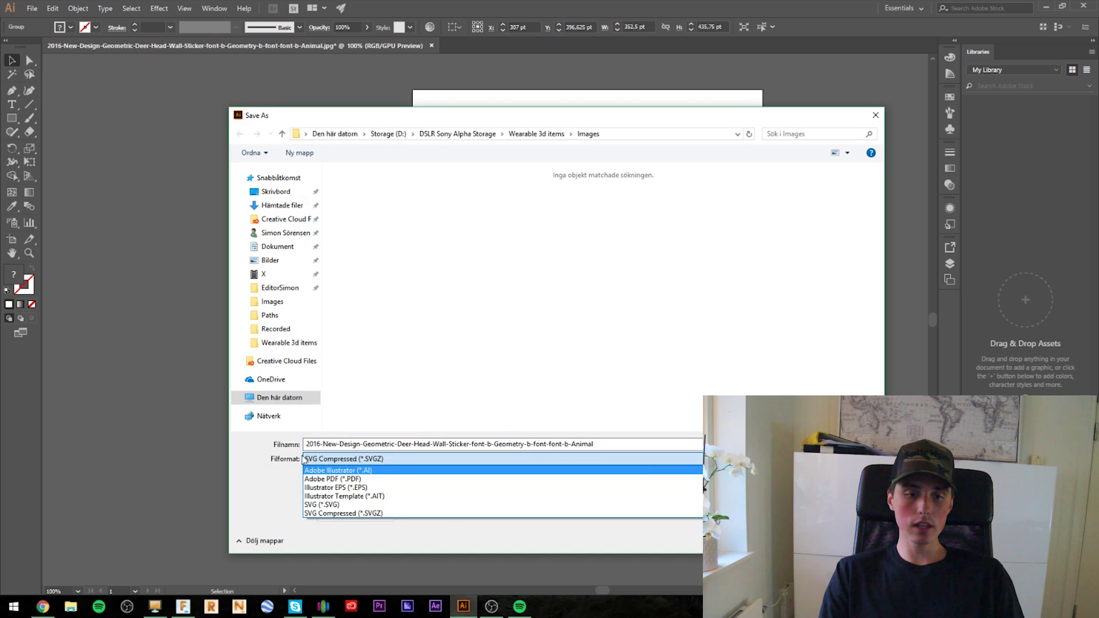
{"action": "left_click", "coordinate": [332, 505]}
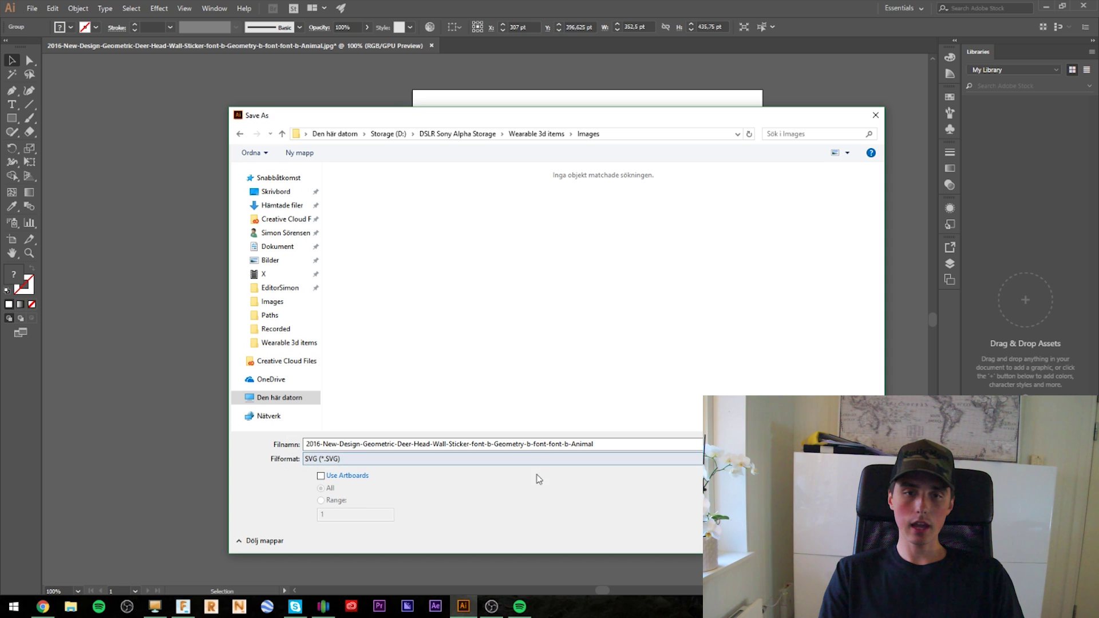
{"action": "left_click", "coordinate": [620, 444]}
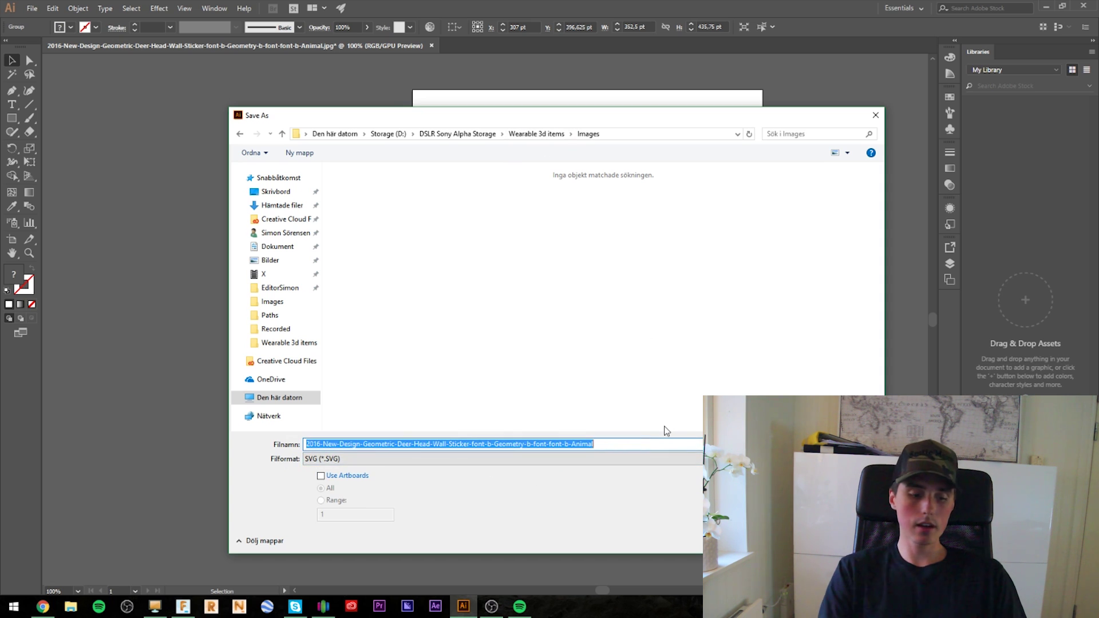
{"action": "type", "text": "De"}
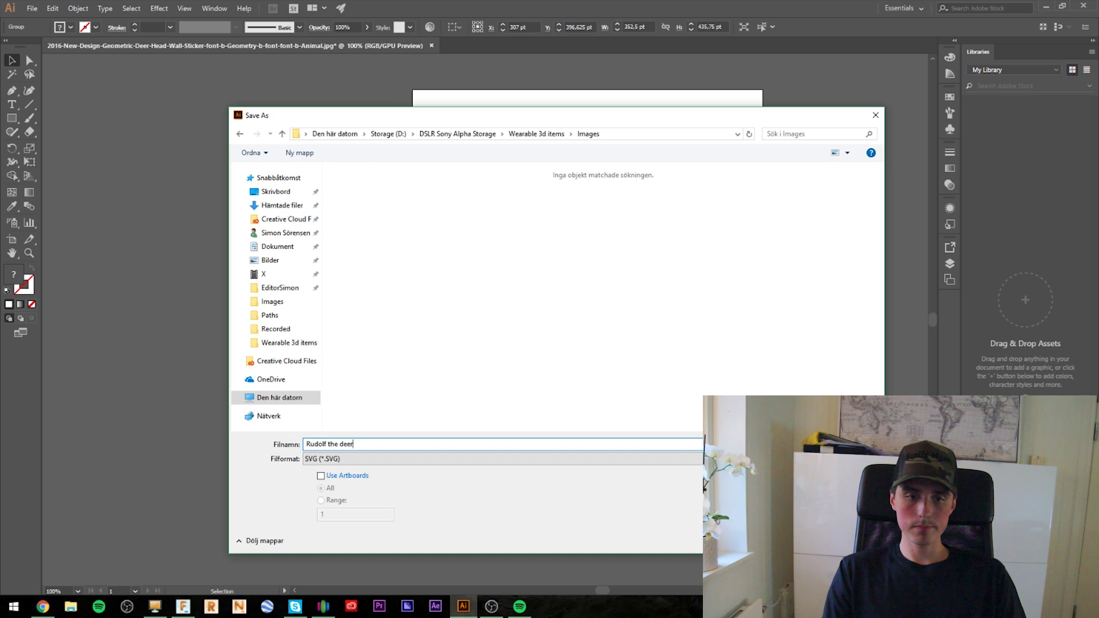
{"action": "key", "text": "Return"}
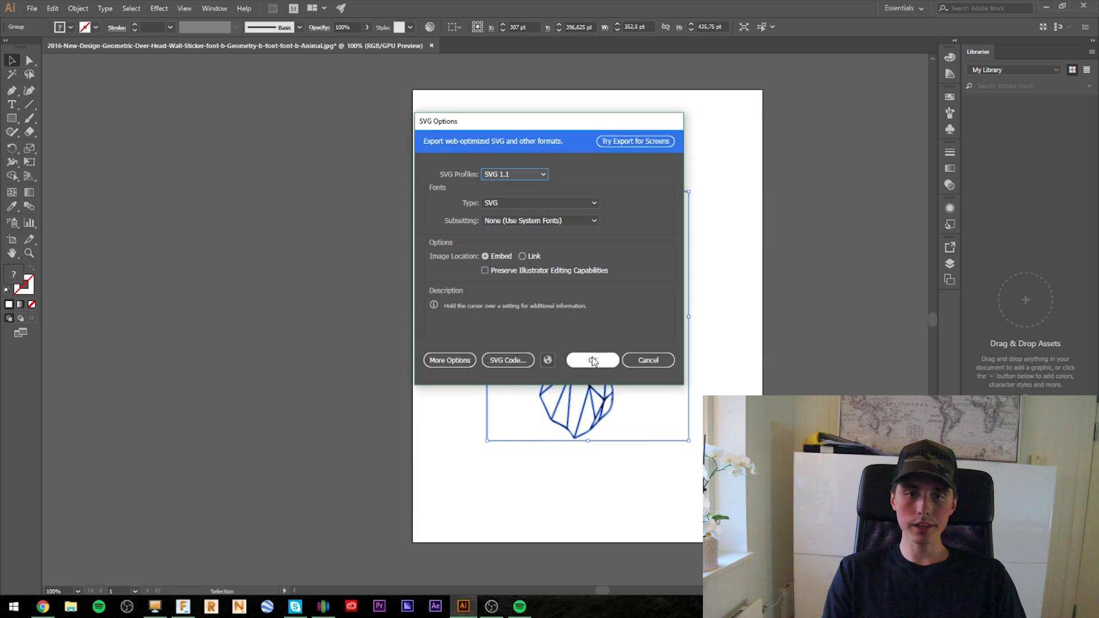
{"action": "left_click", "coordinate": [593, 361]}
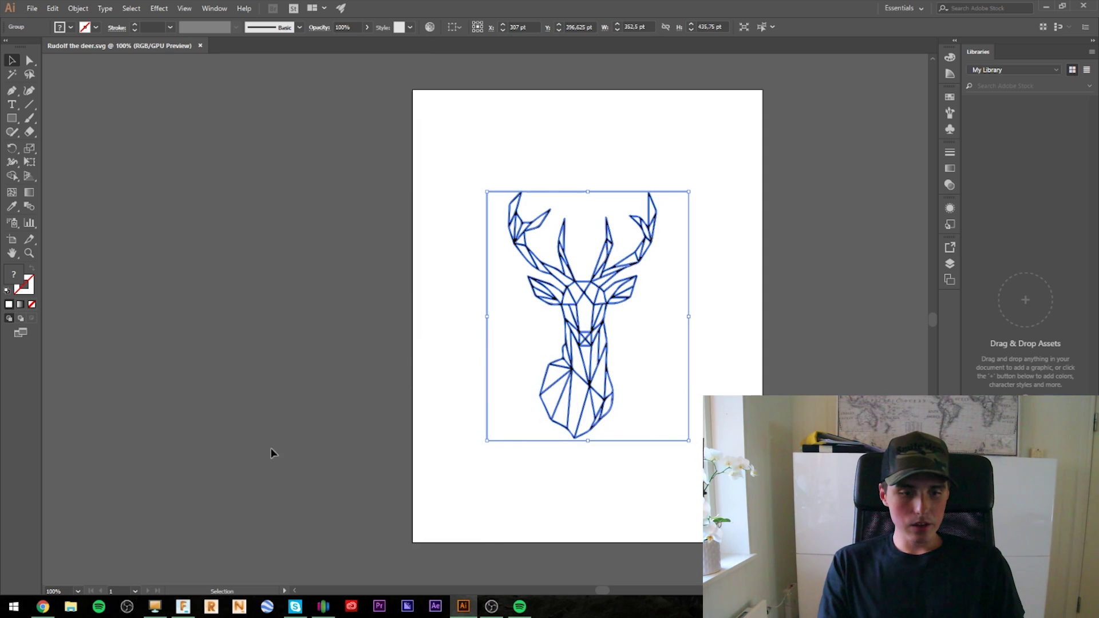
Step: In Fusion 360, insert the 'Rudolf the deer' SVG onto a chosen sketch plane
{"action": "left_click", "coordinate": [184, 607]}
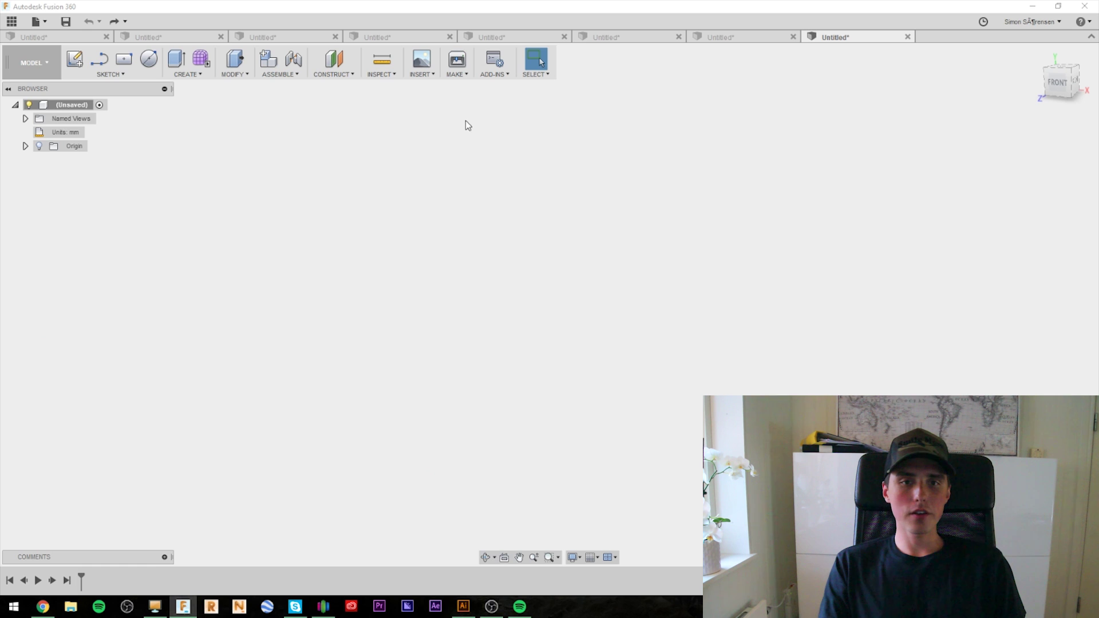
{"action": "left_click", "coordinate": [420, 77]}
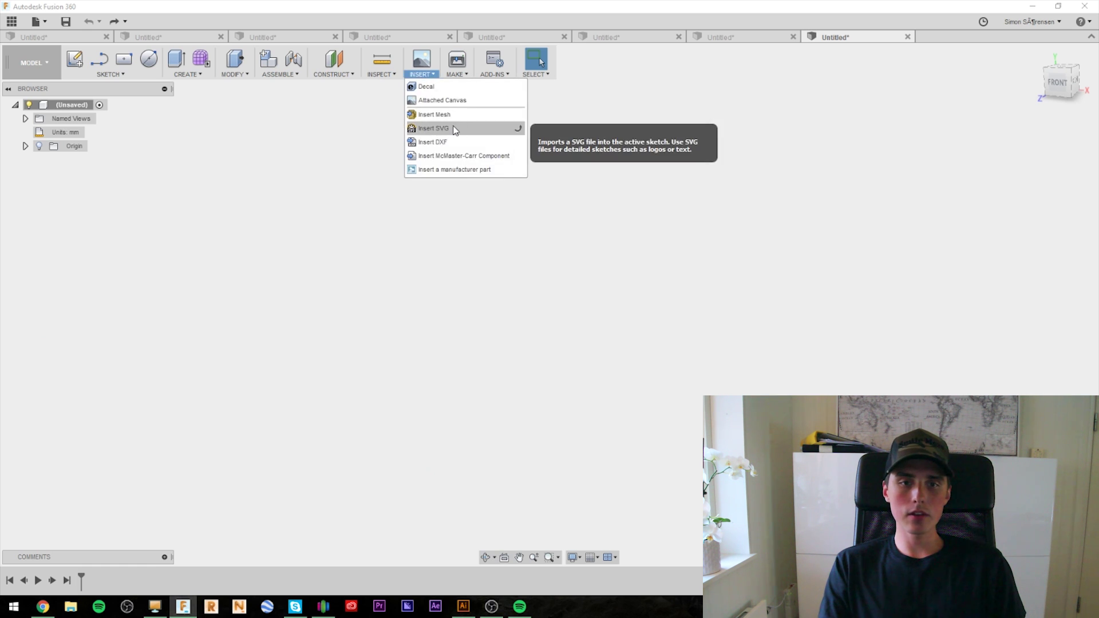
{"action": "left_click", "coordinate": [455, 124]}
{"action": "left_click", "coordinate": [500, 222]}
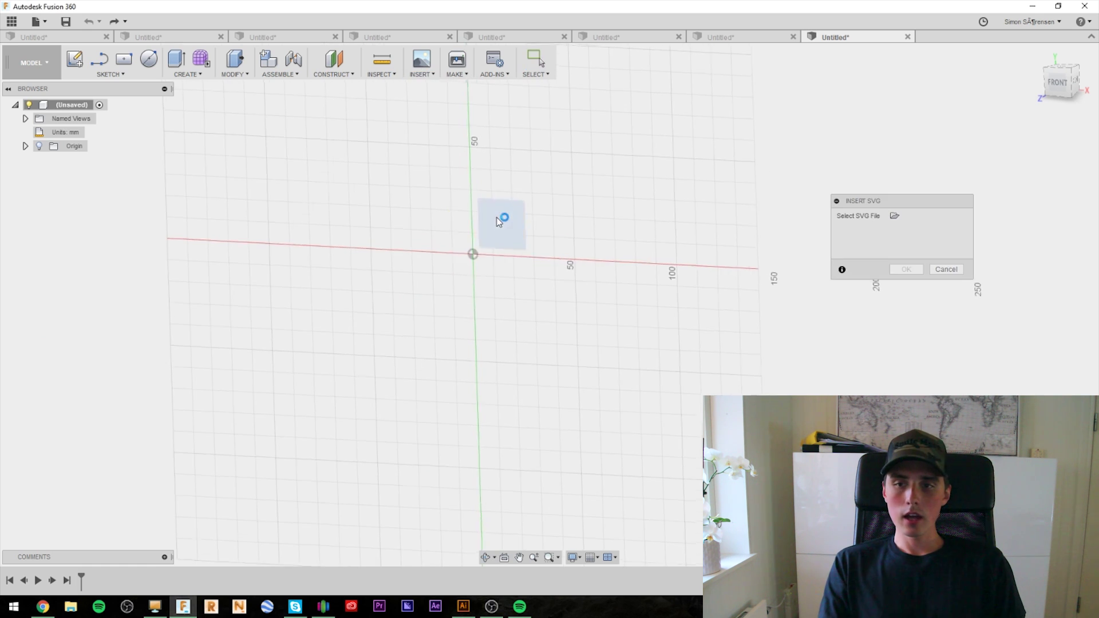
{"action": "left_click", "coordinate": [895, 216]}
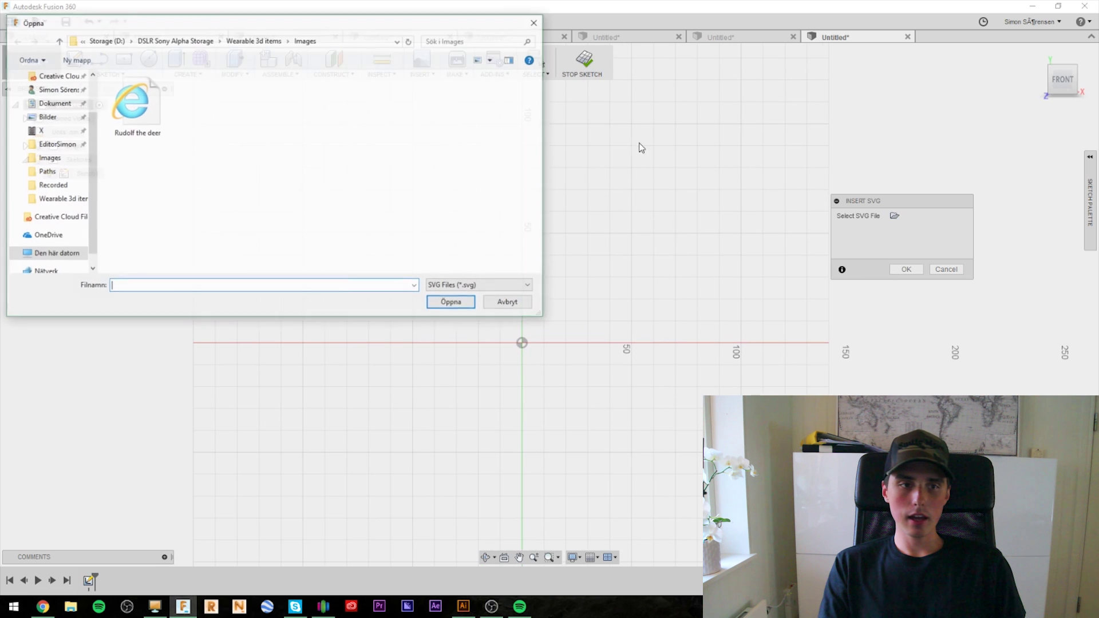
{"action": "double_click", "coordinate": [132, 108]}
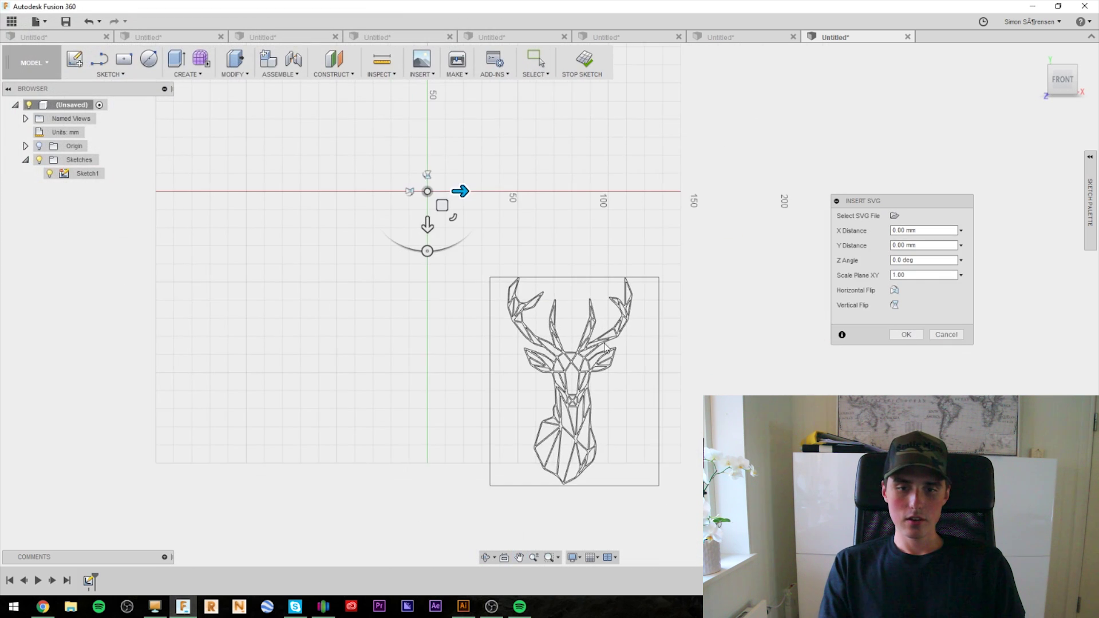
Step: Zoom in on the imported deer outline and start the Extrude command
{"action": "scroll", "coordinate": [630, 297], "scroll_direction": "up", "scroll_amount": 2}
{"action": "middle_click_drag", "start_coordinate": [664, 297], "coordinate": [734, 310]}
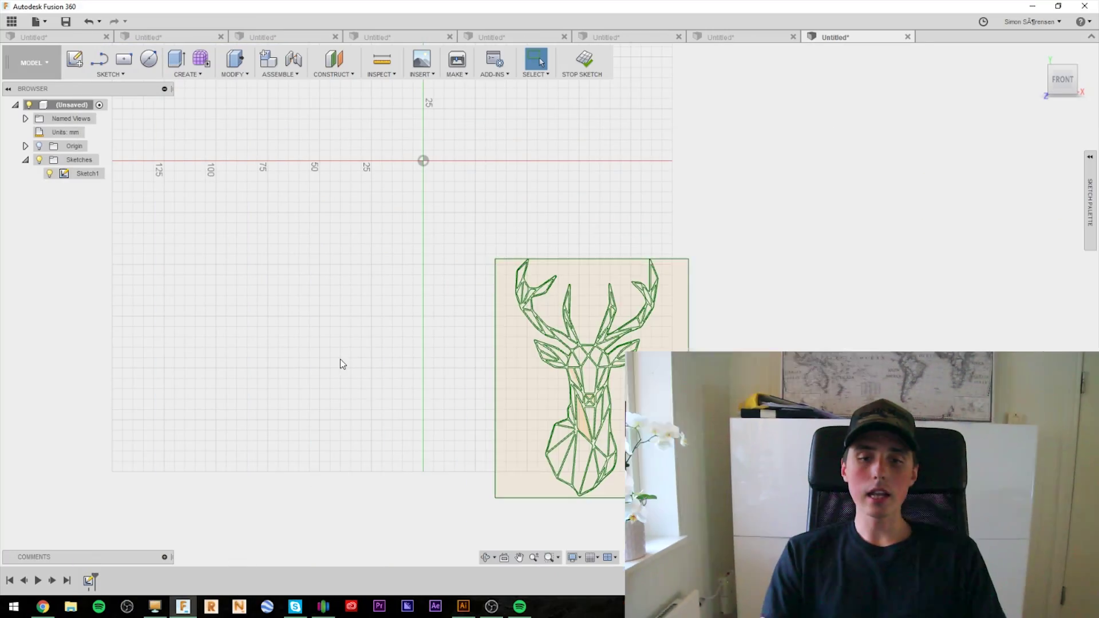
{"action": "scroll", "coordinate": [560, 361], "scroll_direction": "up", "scroll_amount": 3}
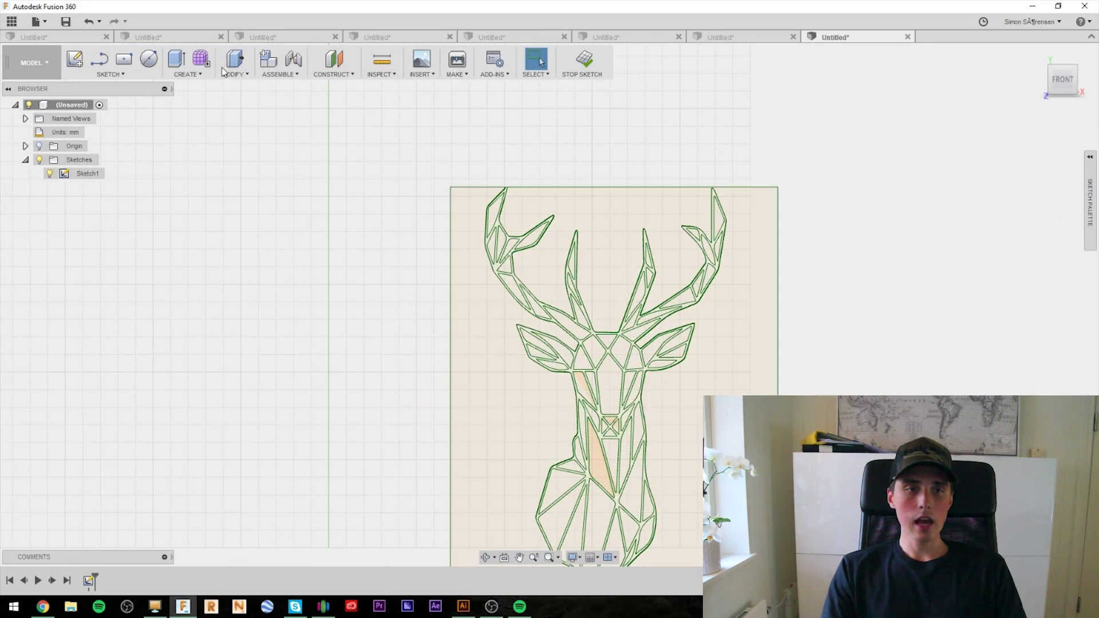
{"action": "key", "text": "e"}
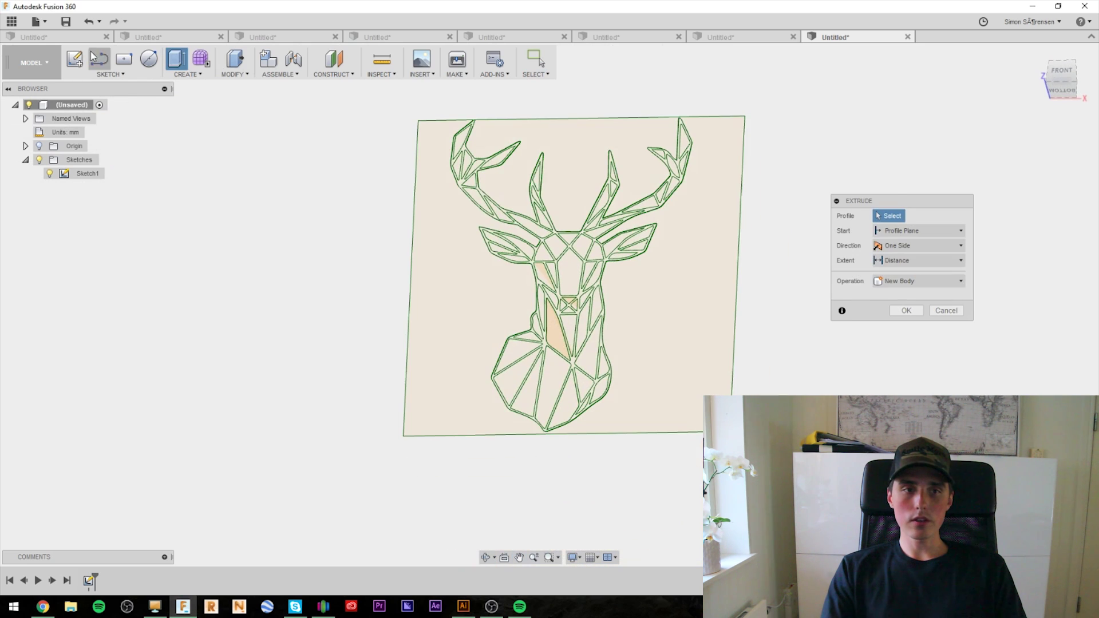
Step: Extrude the deer outline profile into solid Body1
{"action": "scroll", "coordinate": [559, 338], "scroll_direction": "up", "scroll_amount": 6}
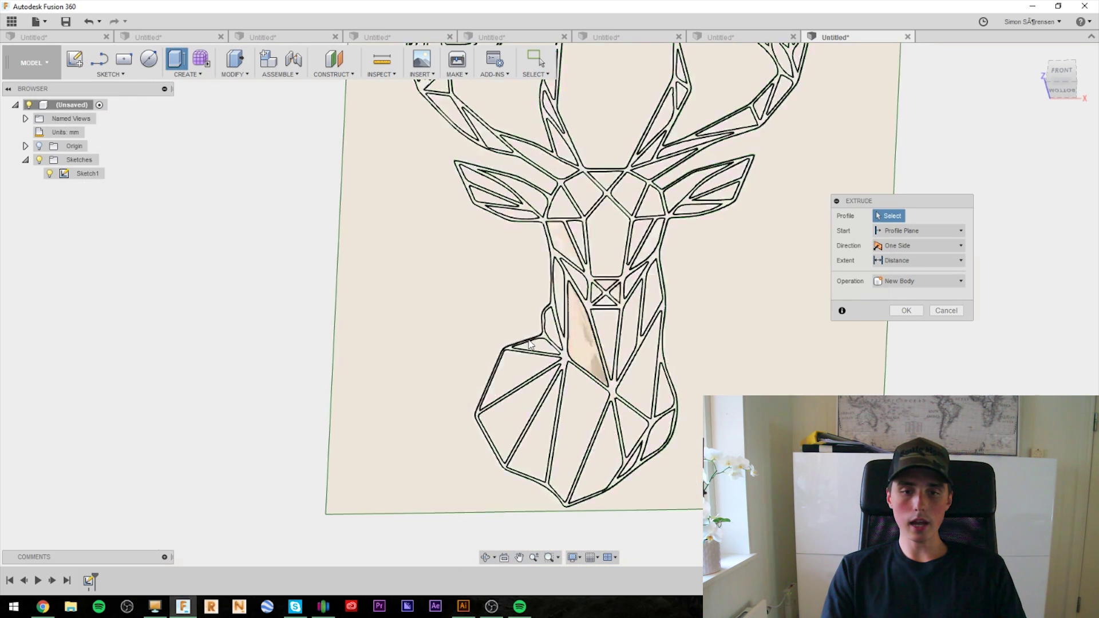
{"action": "left_click", "coordinate": [559, 337]}
{"action": "scroll", "coordinate": [630, 343], "scroll_direction": "down", "scroll_amount": 6}
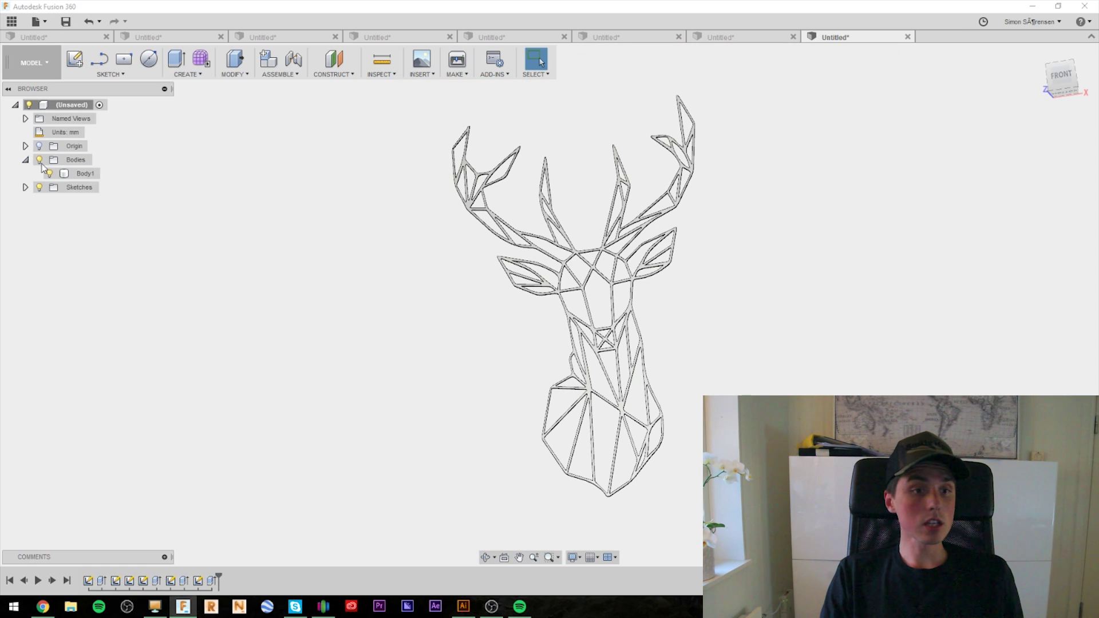
Step: Export Body1 as an STL named 'Deer' into the STL folder
{"action": "left_click", "coordinate": [80, 174]}
{"action": "right_click", "coordinate": [69, 174]}
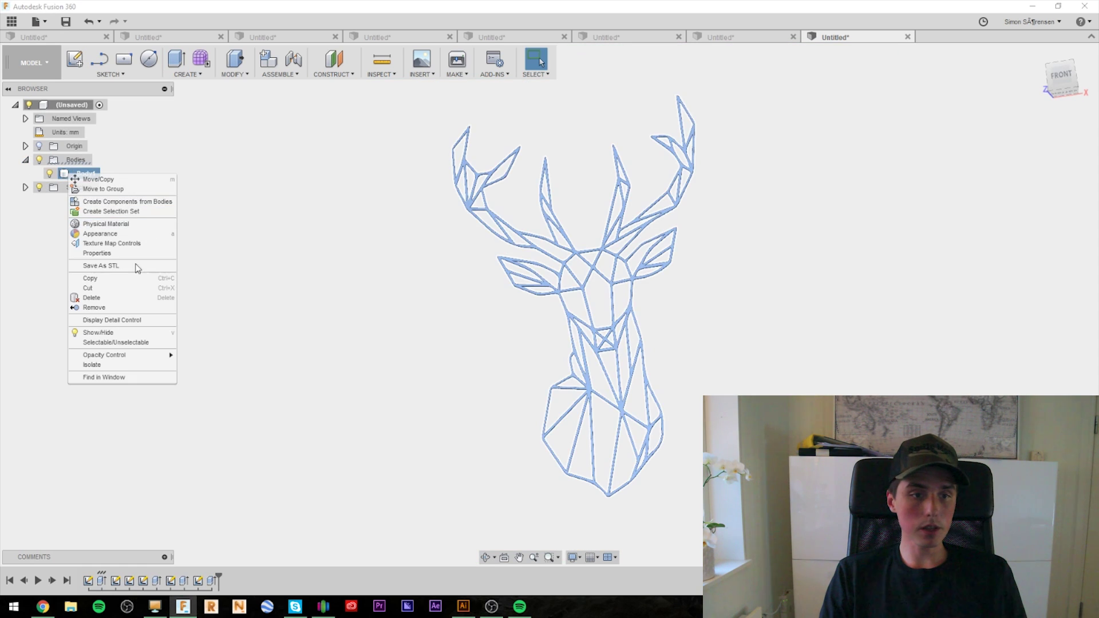
{"action": "left_click", "coordinate": [103, 266]}
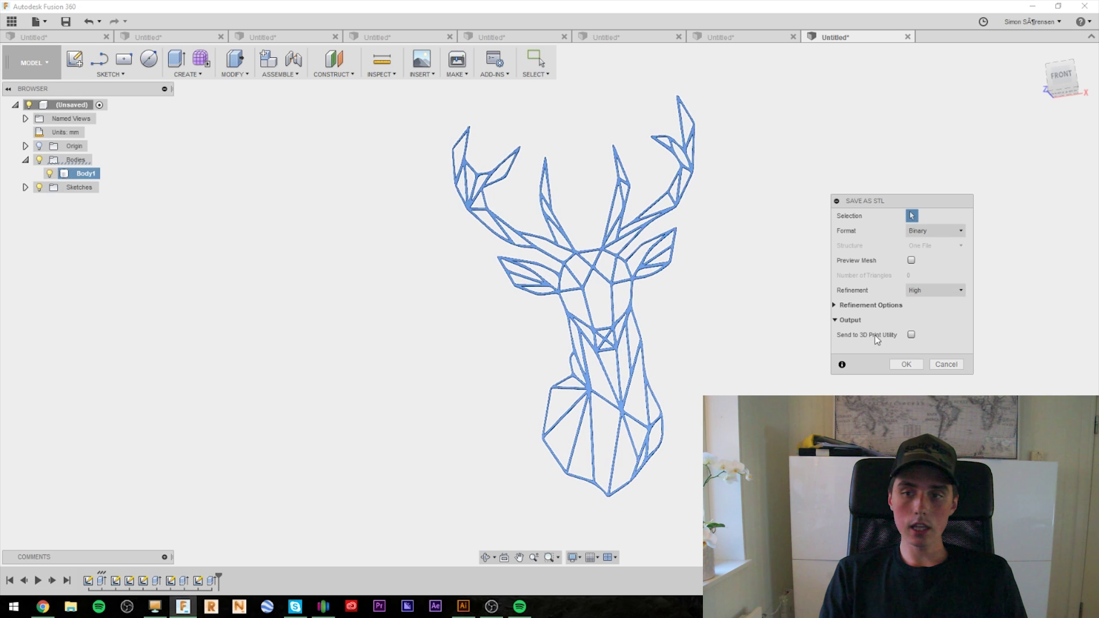
{"action": "left_click", "coordinate": [906, 364]}
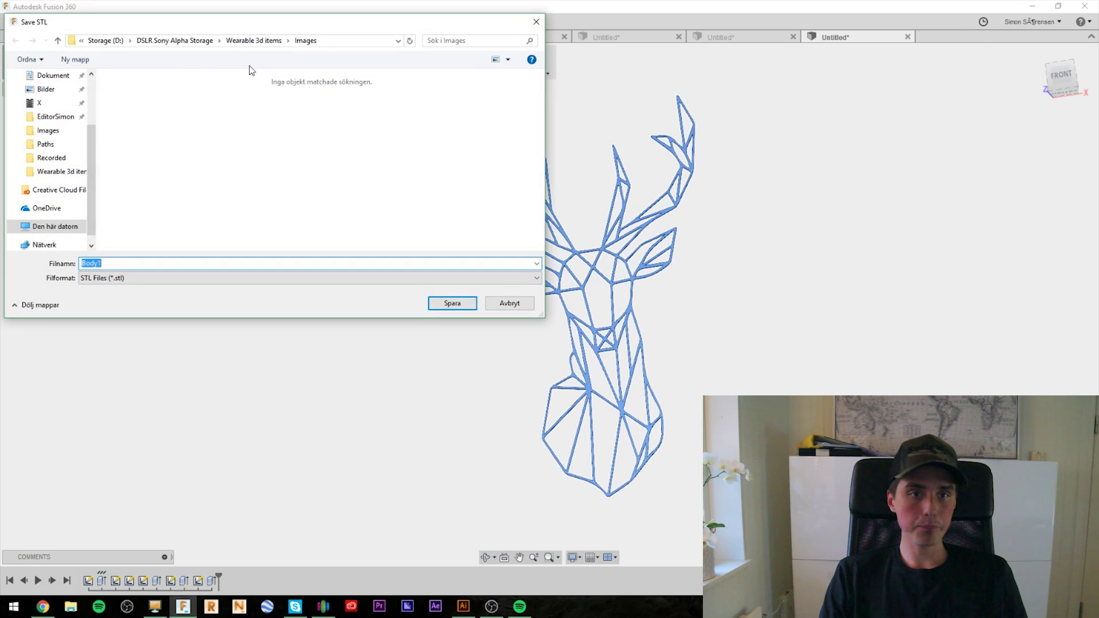
{"action": "left_click", "coordinate": [252, 41]}
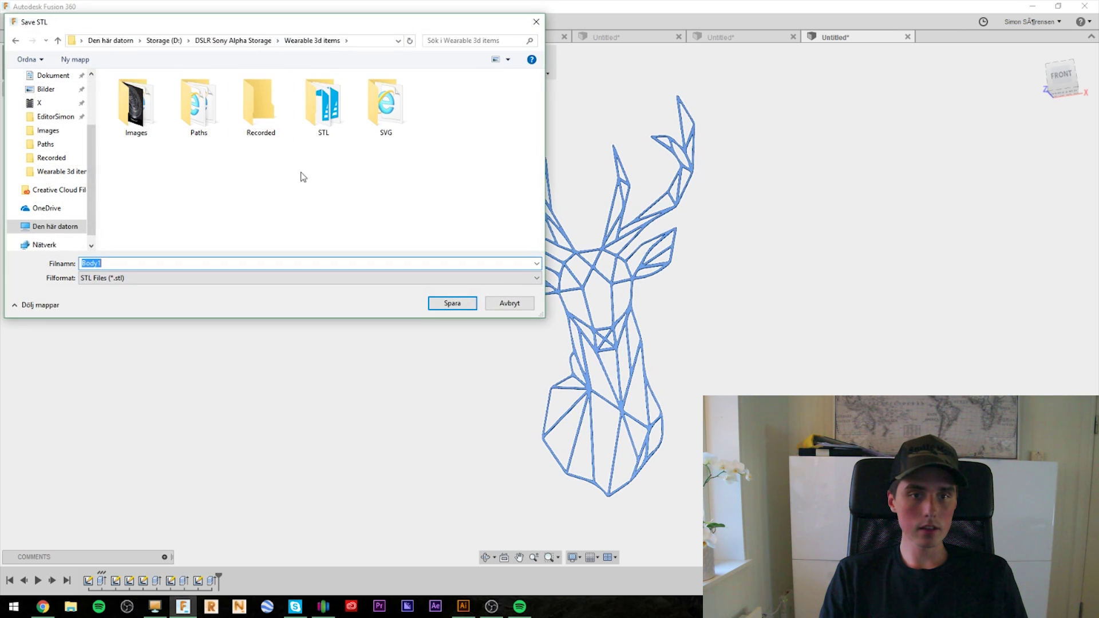
{"action": "double_click", "coordinate": [323, 103]}
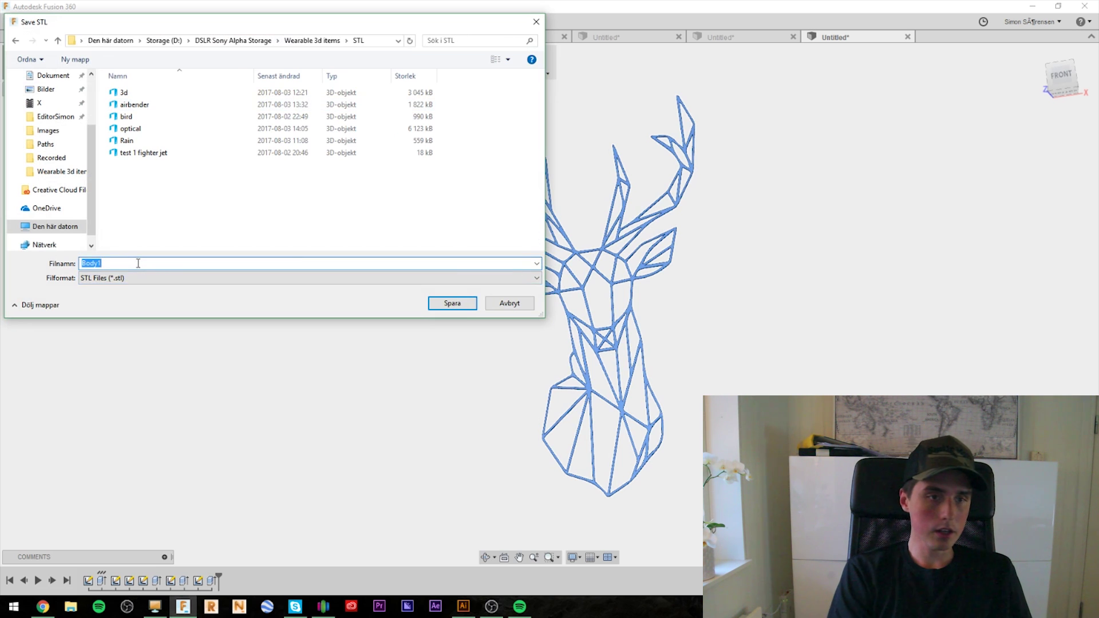
{"action": "type", "text": "Deer"}
{"action": "key", "text": "Return"}
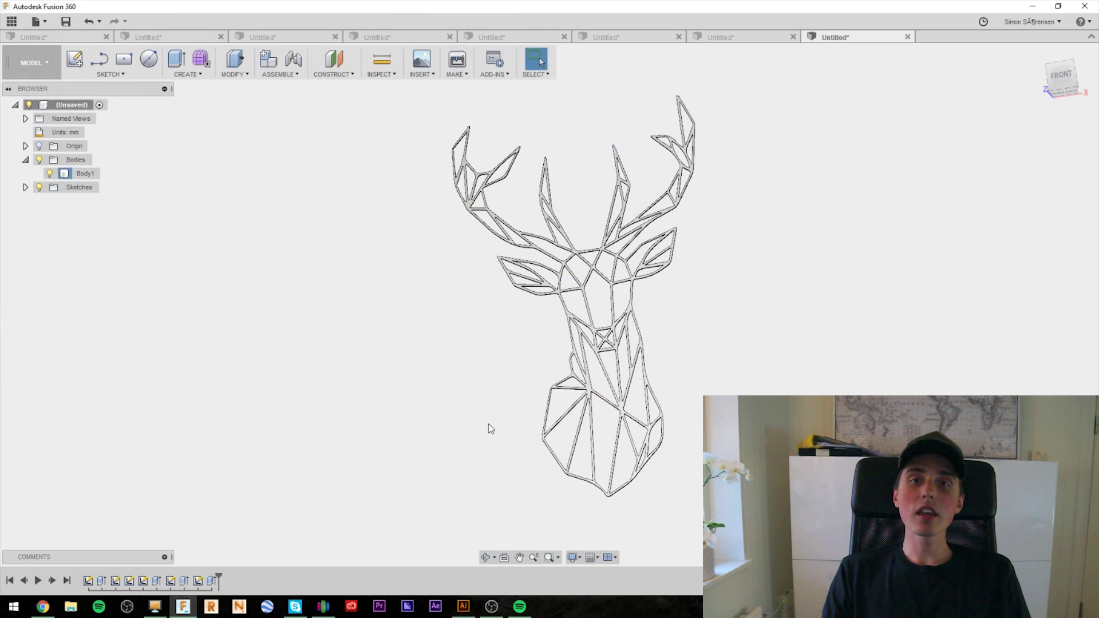
Step: Import the Deer STL from the STL folder into Simplify3D and center it in view
{"action": "left_click", "coordinate": [322, 605]}
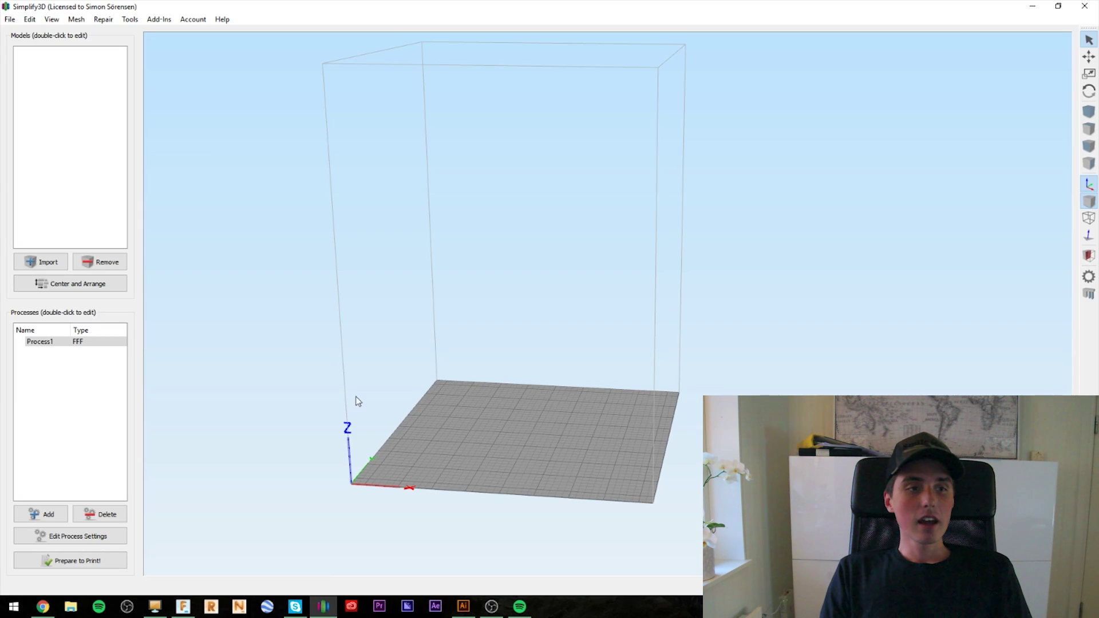
{"action": "left_click", "coordinate": [50, 263]}
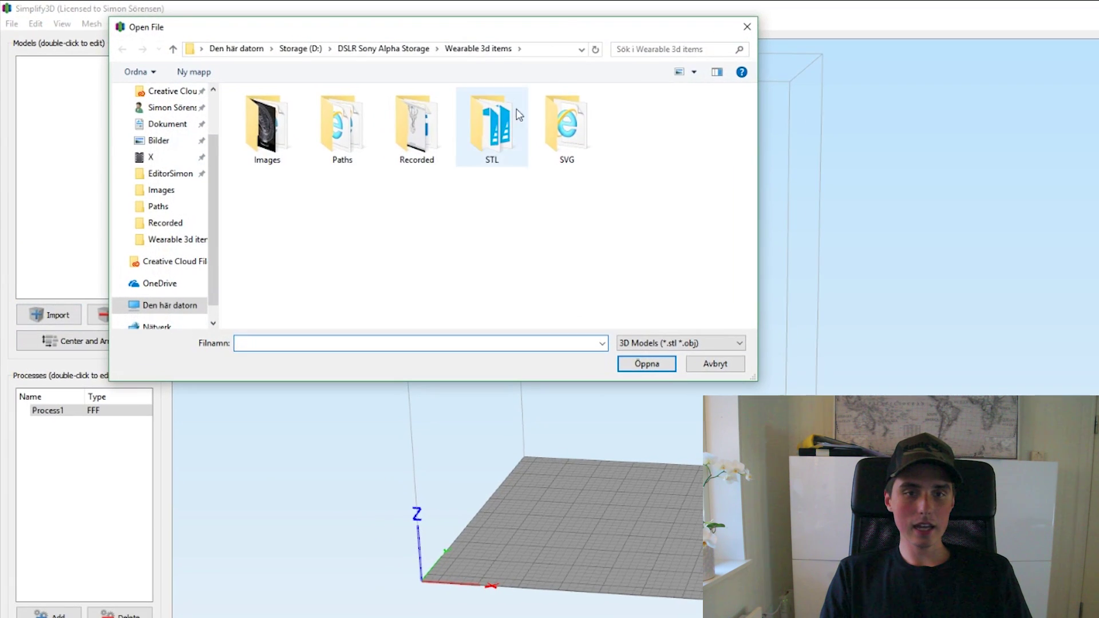
{"action": "double_click", "coordinate": [512, 116]}
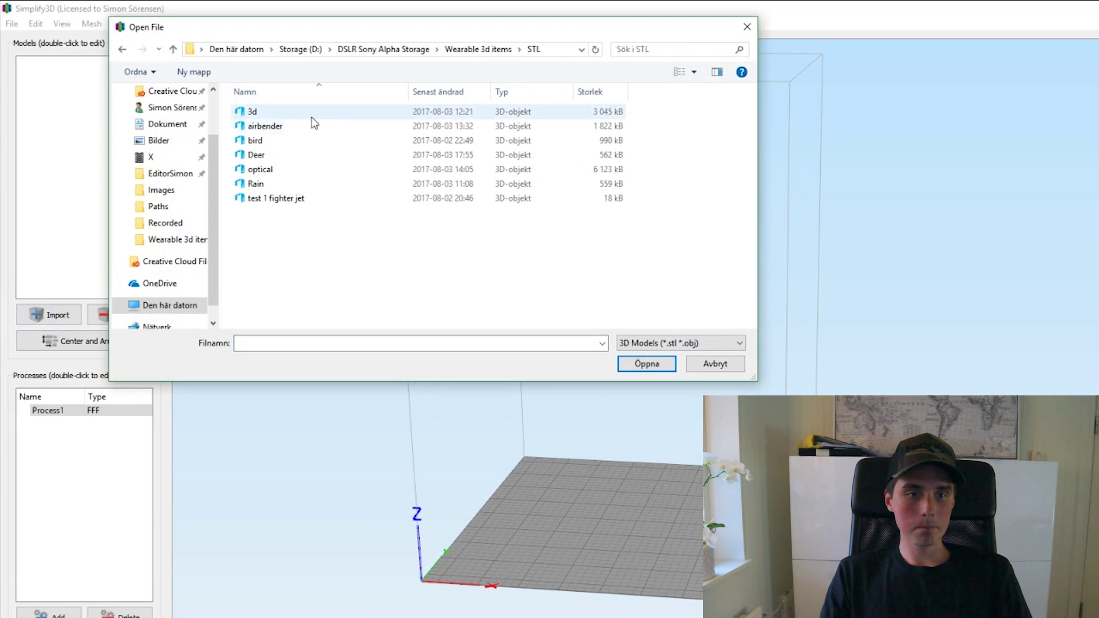
{"action": "double_click", "coordinate": [257, 154]}
{"action": "left_click_drag", "start_coordinate": [273, 155], "coordinate": [634, 339]}
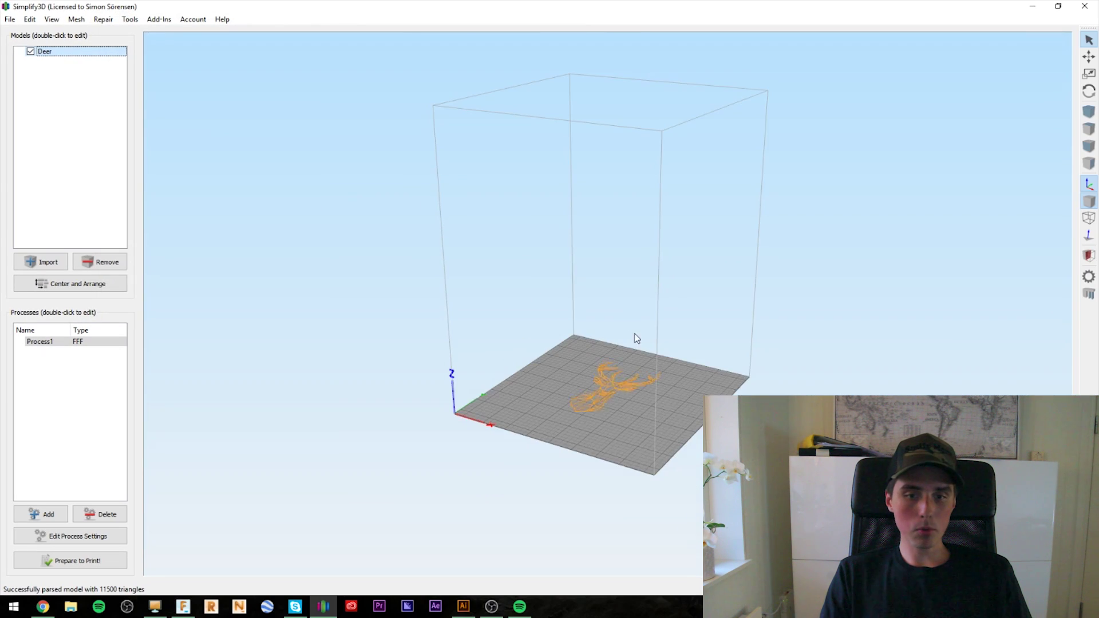
{"action": "scroll", "coordinate": [630, 362], "scroll_direction": "up", "scroll_amount": 5}
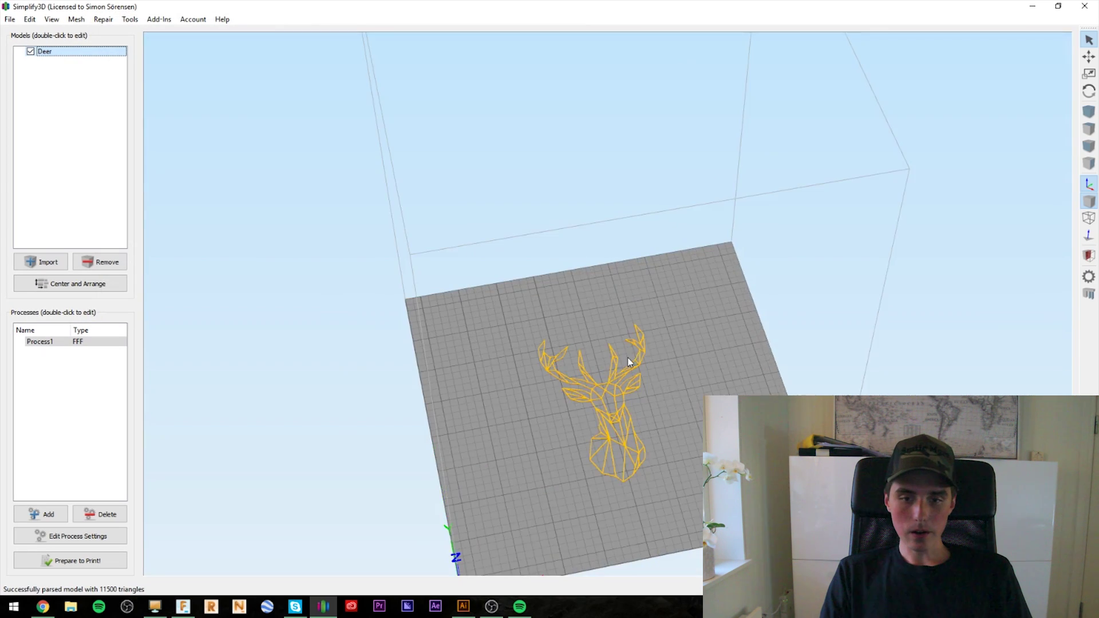
{"action": "right_click_drag", "start_coordinate": [628, 362], "coordinate": [602, 256]}
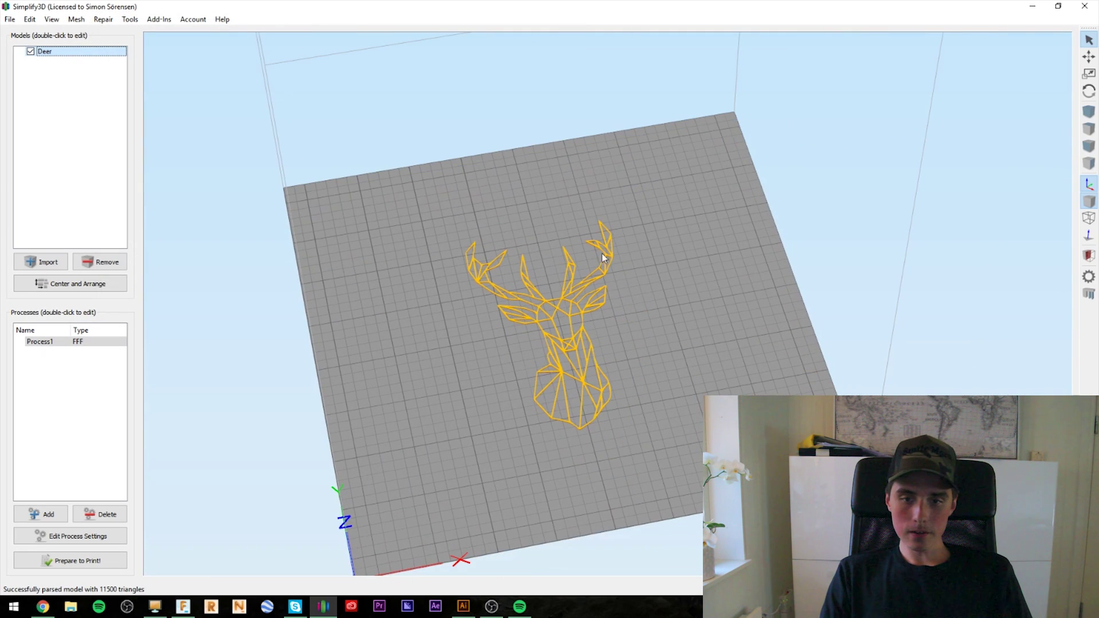
Step: Turn off uniform scaling and scale the deer to 180% in X and Y
{"action": "double_click", "coordinate": [572, 316]}
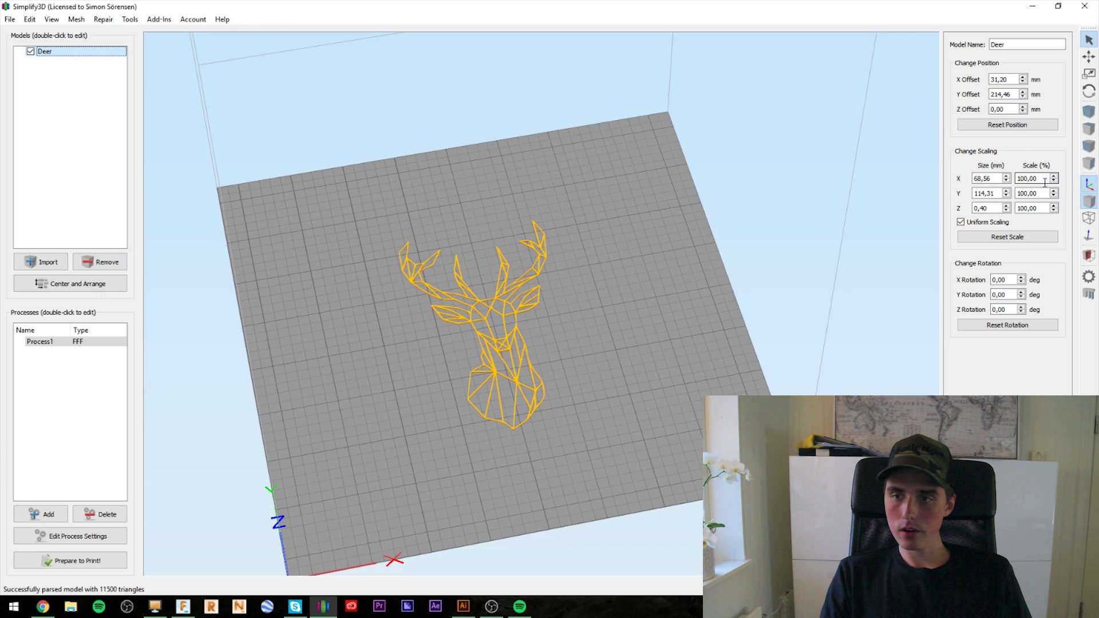
{"action": "left_click", "coordinate": [983, 222]}
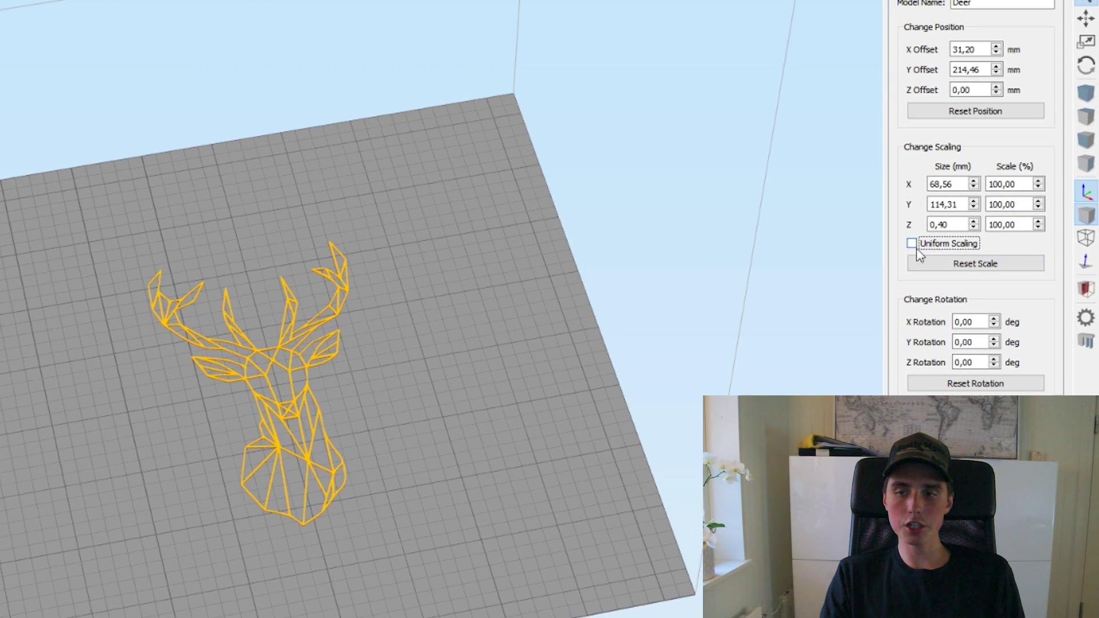
{"action": "double_click", "coordinate": [1003, 184]}
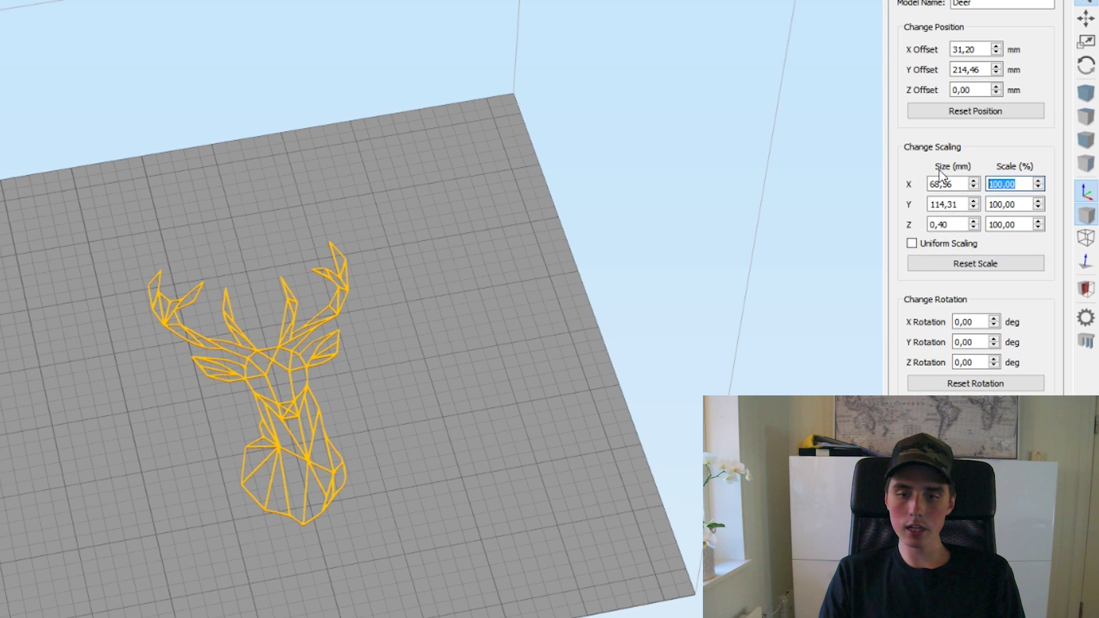
{"action": "type", "text": "180"}
{"action": "key", "text": "Return"}
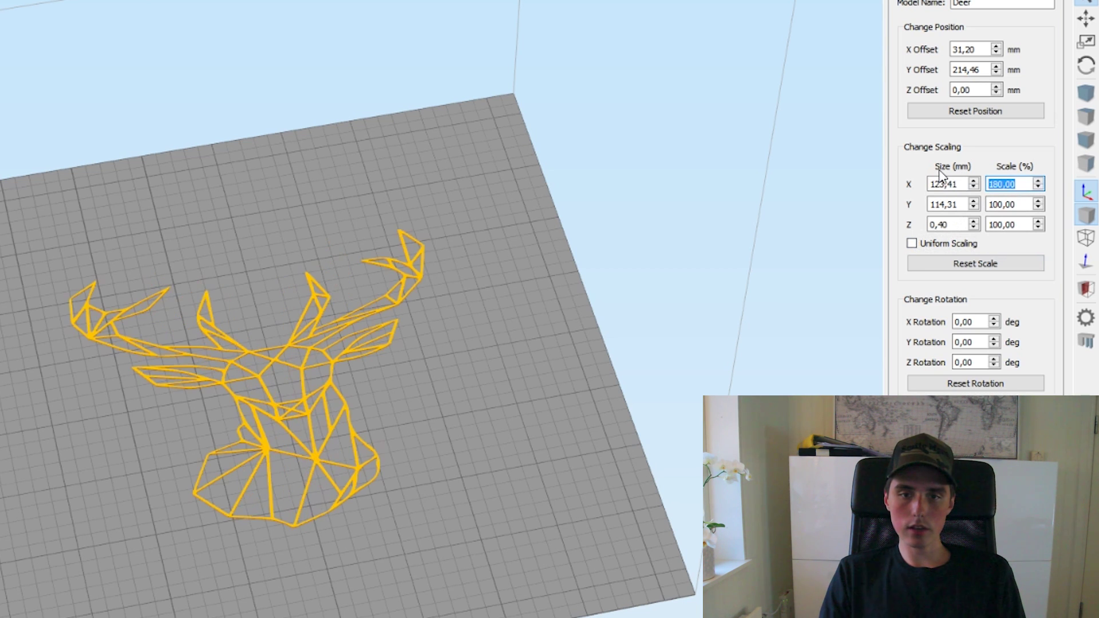
{"action": "key", "text": "Tab"}
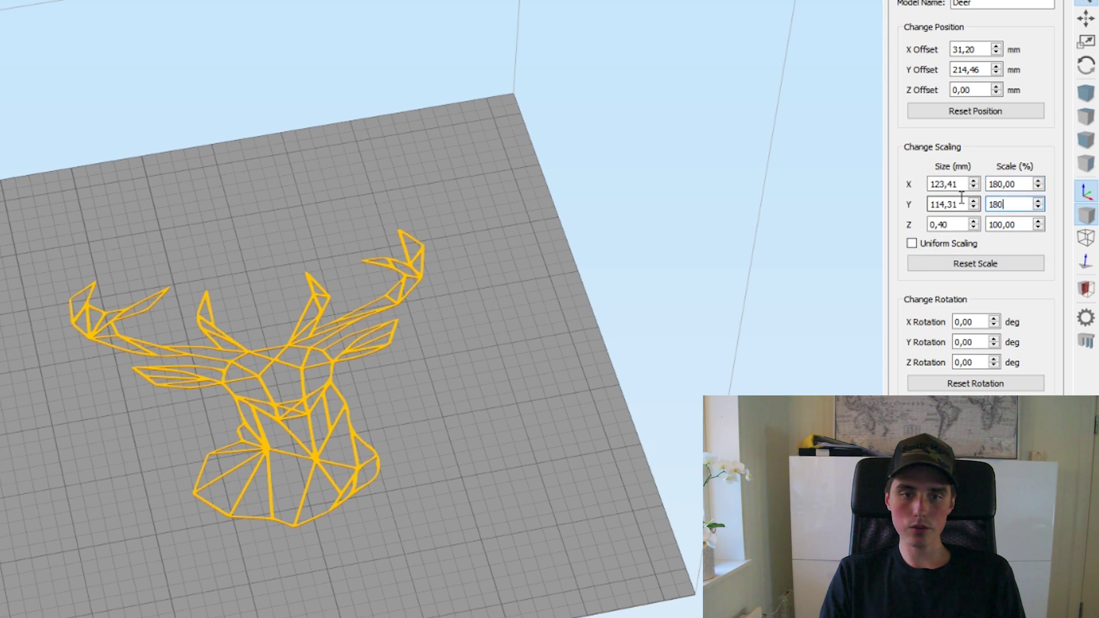
{"action": "type", "text": "180"}
{"action": "key", "text": "Return"}
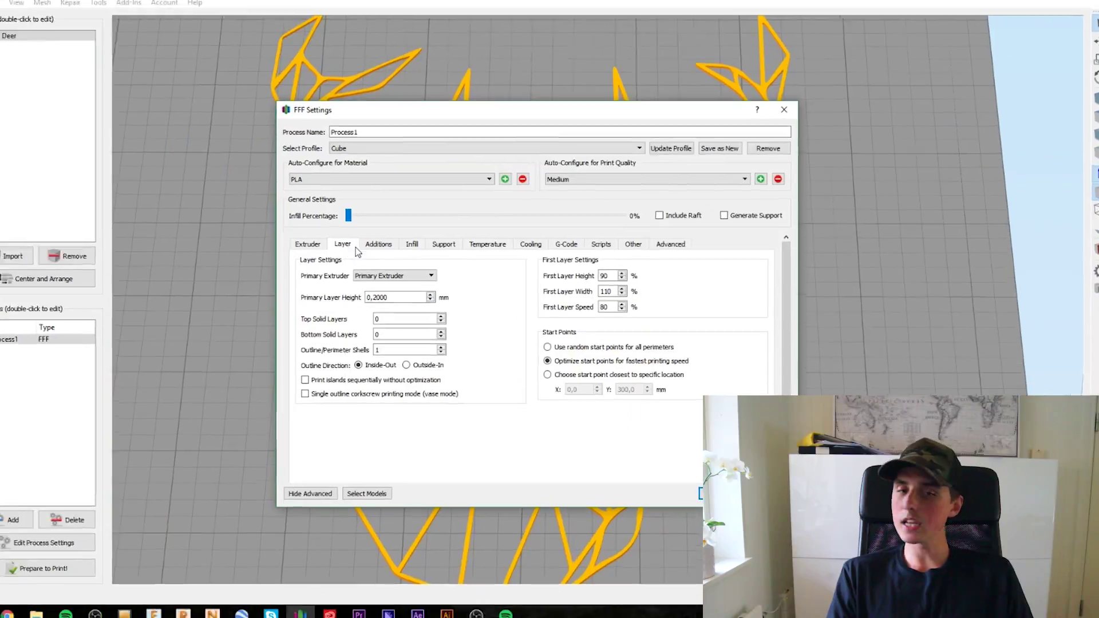
Step: Step through the Additions, Infill, Support, Temperature, Cooling and G-Code tabs, ending on Scripts
{"action": "left_click", "coordinate": [398, 251]}
{"action": "left_click", "coordinate": [431, 251]}
{"action": "left_click", "coordinate": [373, 218]}
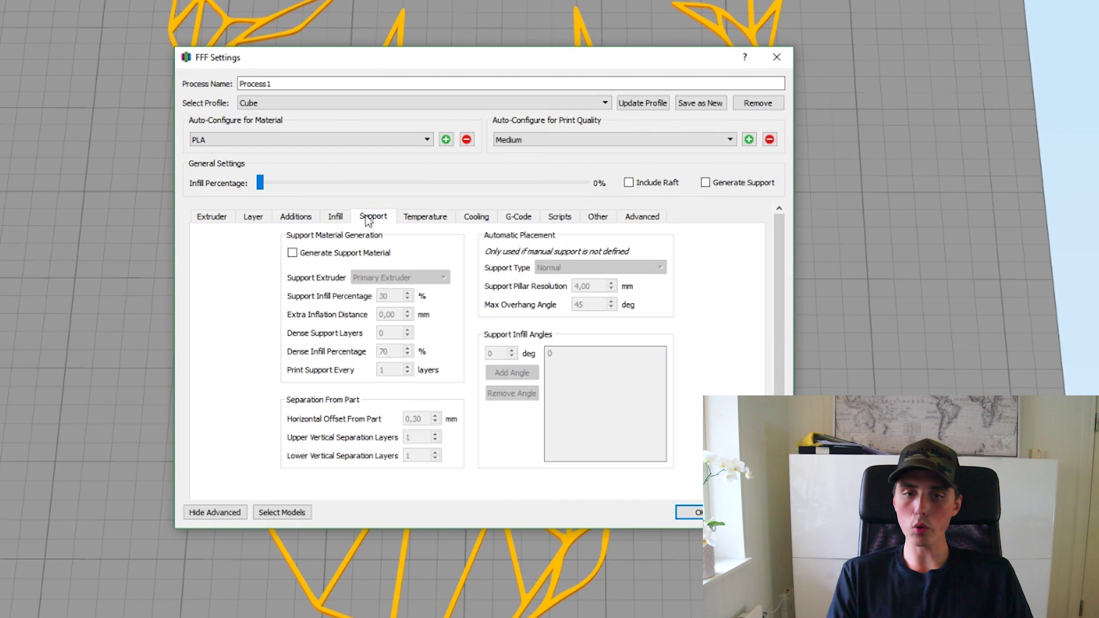
{"action": "left_click", "coordinate": [430, 222]}
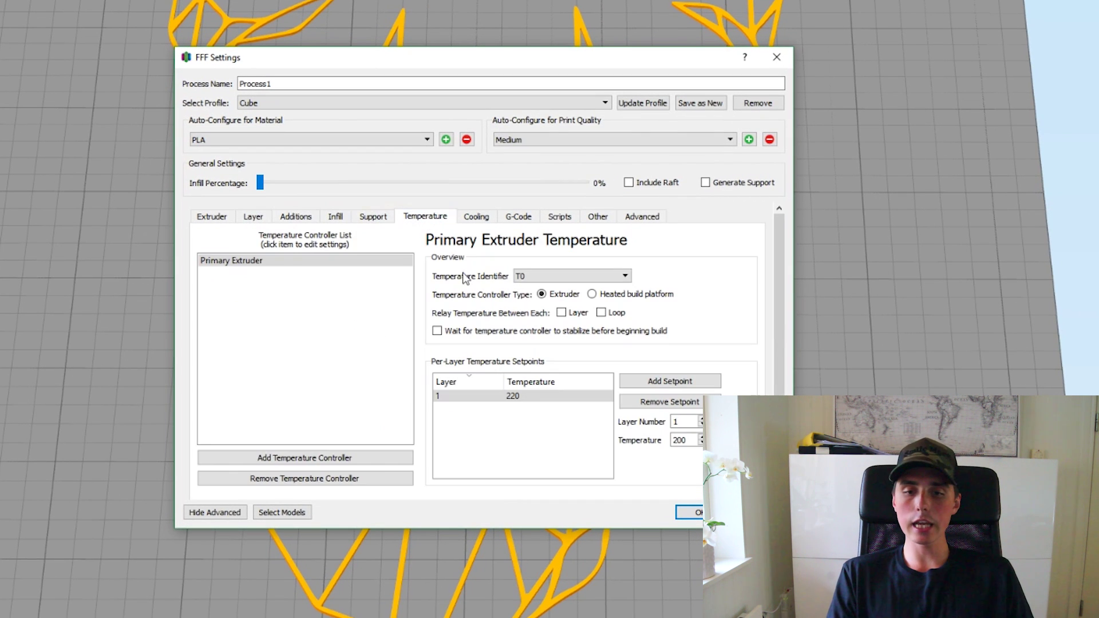
{"action": "left_click", "coordinate": [524, 399]}
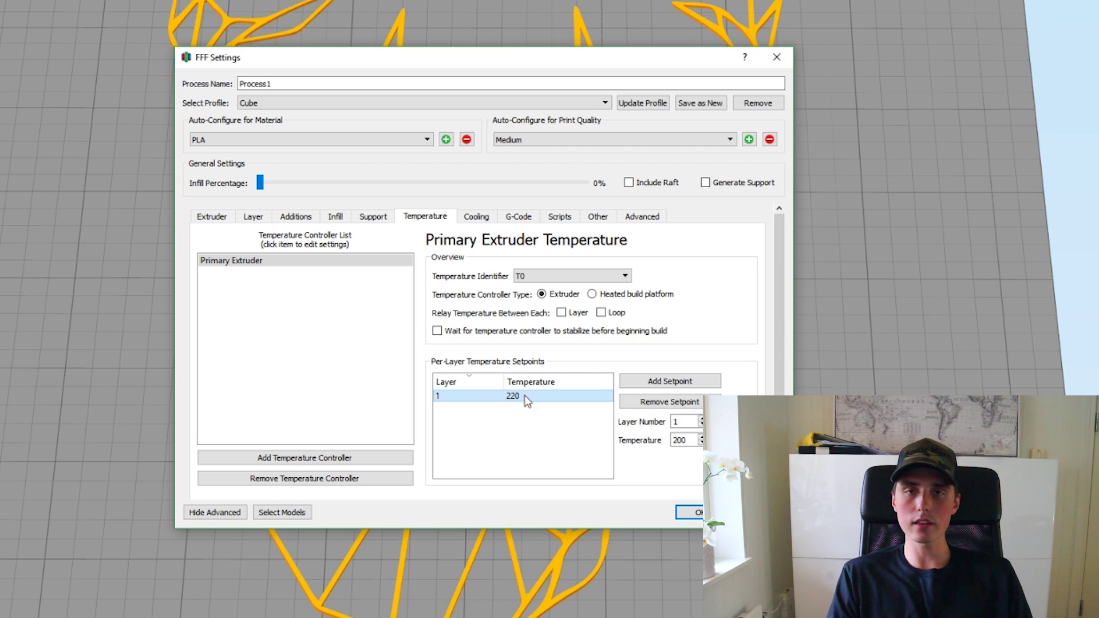
{"action": "left_click", "coordinate": [476, 216]}
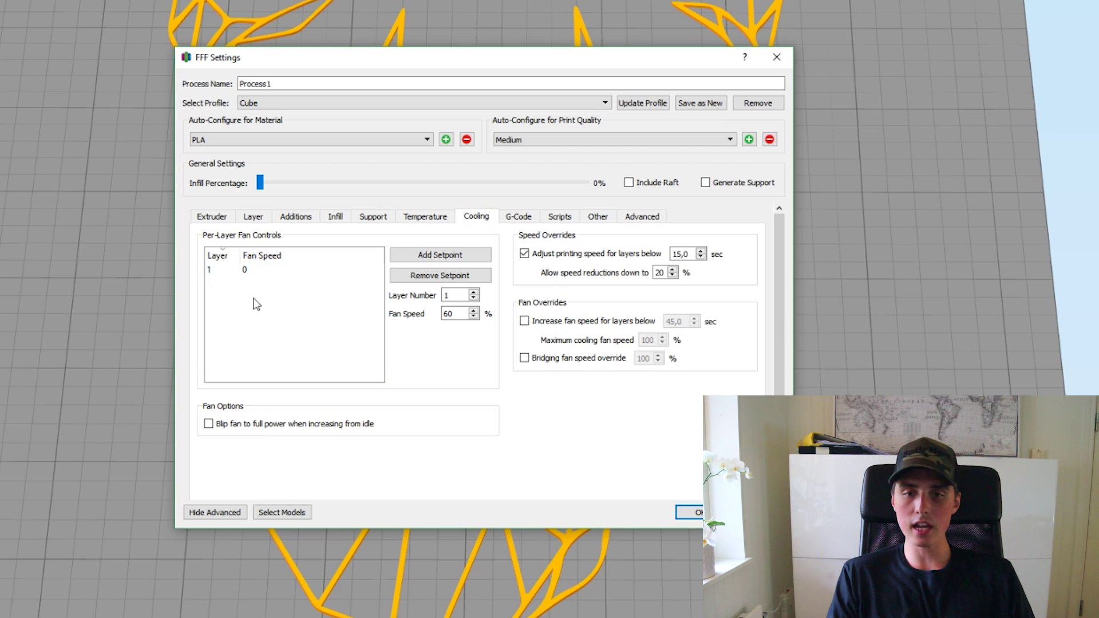
{"action": "left_click", "coordinate": [521, 218]}
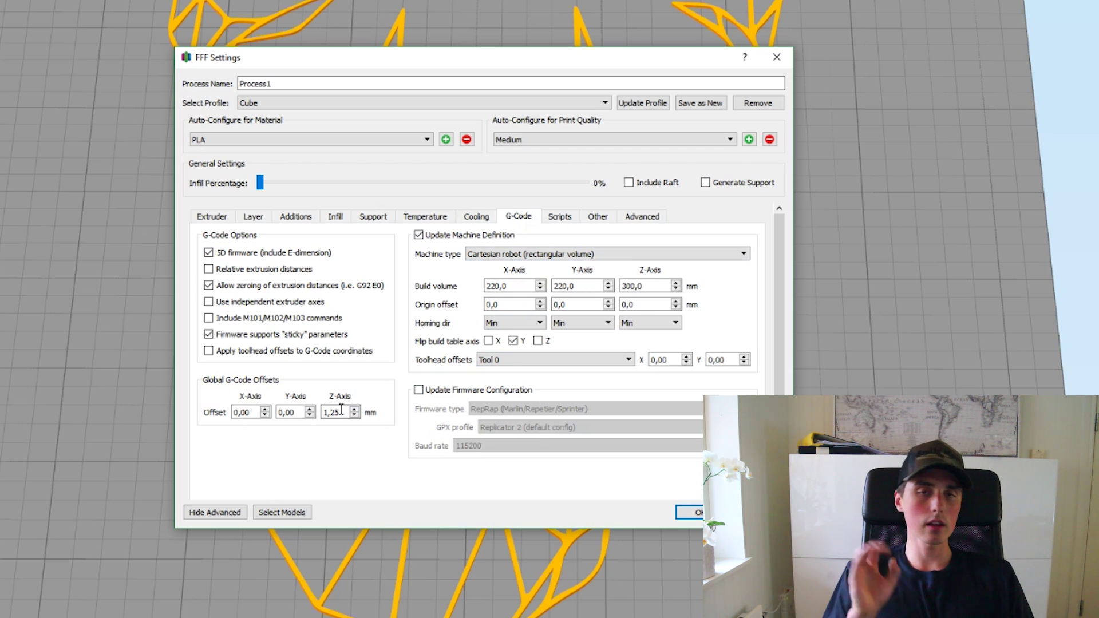
{"action": "mouse_move", "coordinate": [342, 409]}
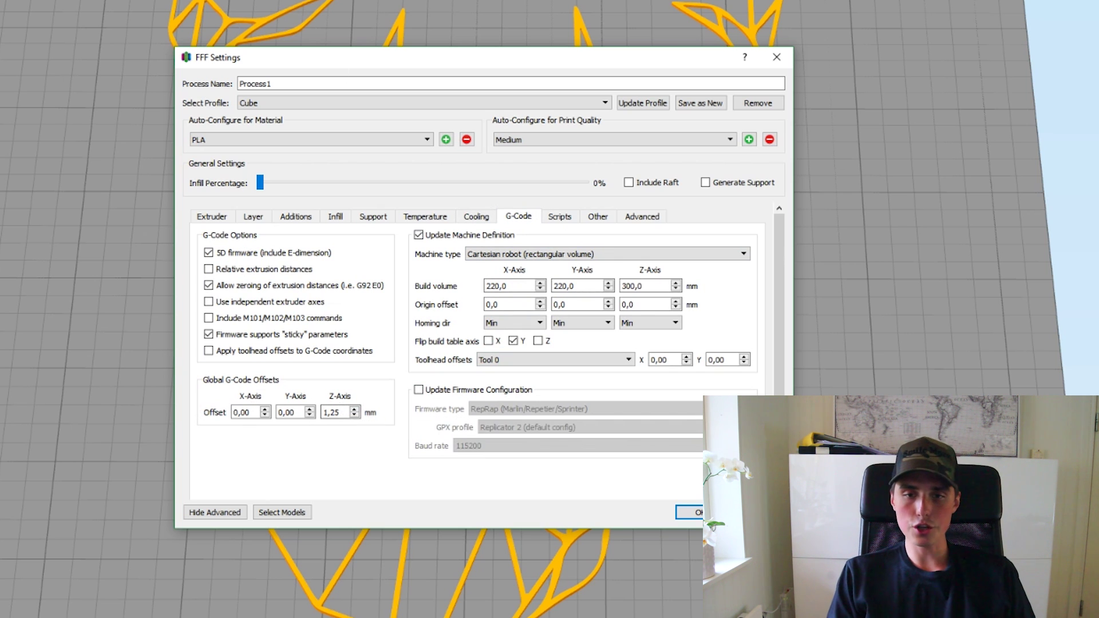
{"action": "left_click", "coordinate": [559, 217]}
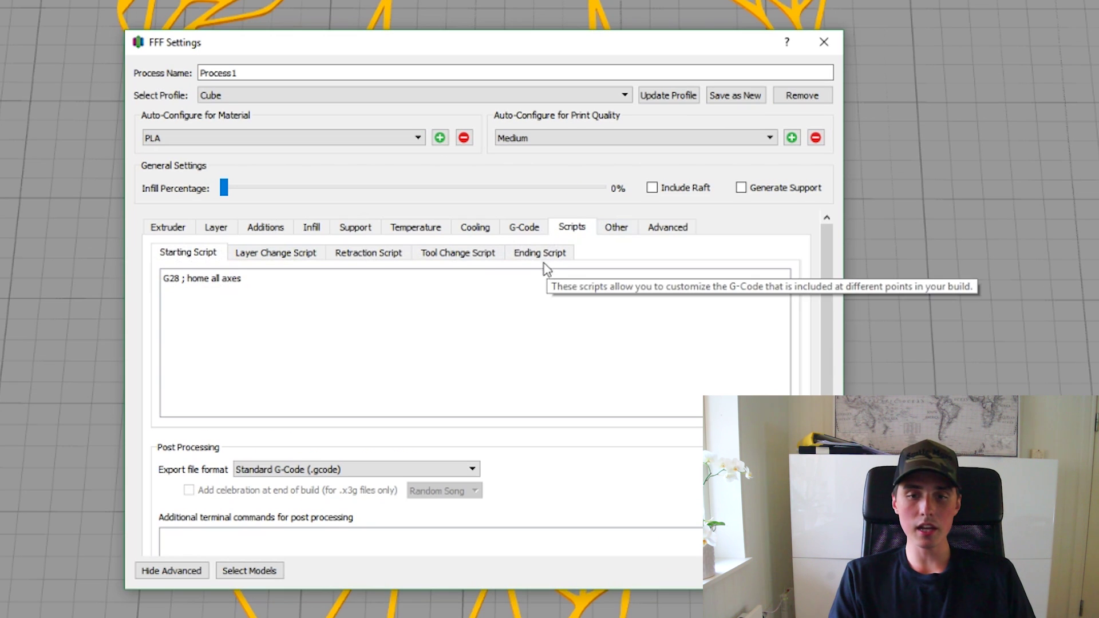
Step: Edit the Ending Script's G1 Z10 raise and disable-motors lines
{"action": "left_click", "coordinate": [541, 253]}
{"action": "left_click_drag", "start_coordinate": [293, 300], "coordinate": [163, 301]}
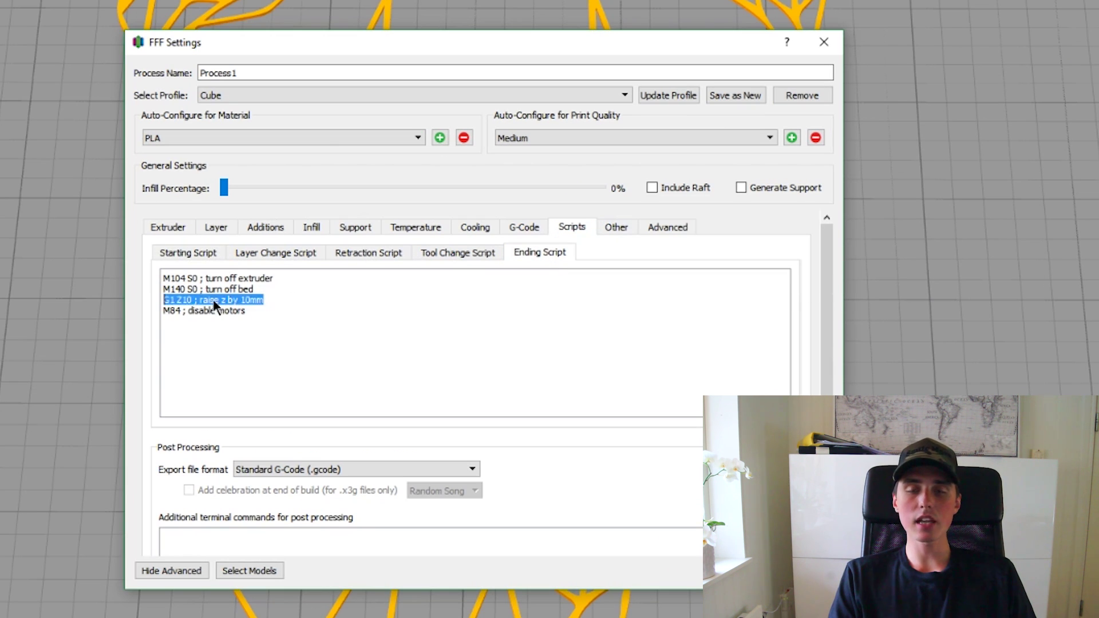
{"action": "left_click", "coordinate": [164, 309]}
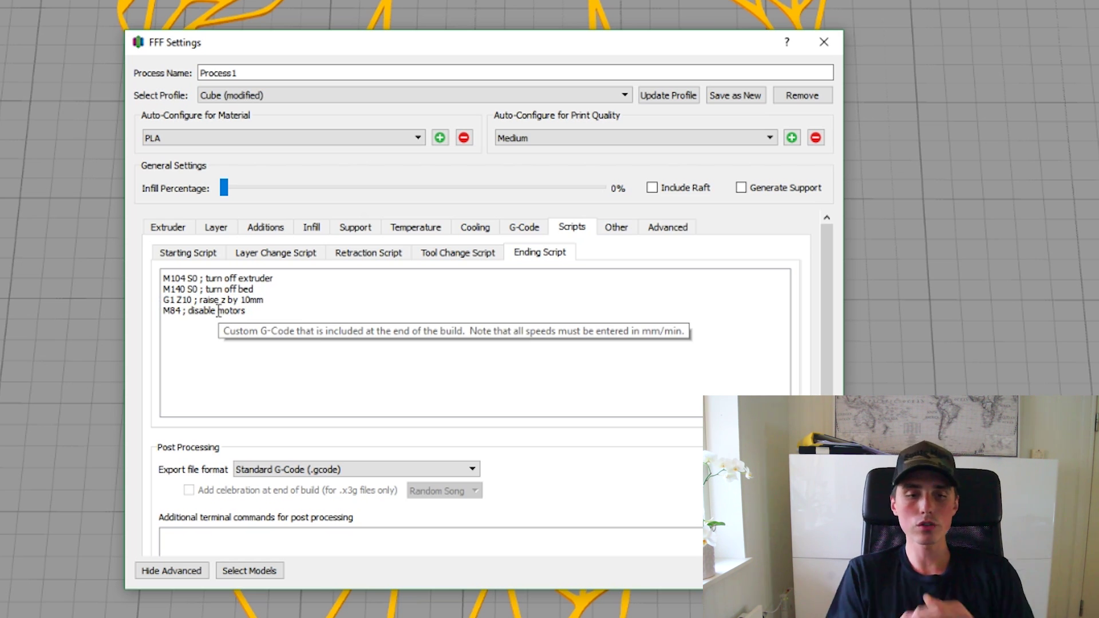
{"action": "left_click_drag", "start_coordinate": [246, 311], "coordinate": [163, 311]}
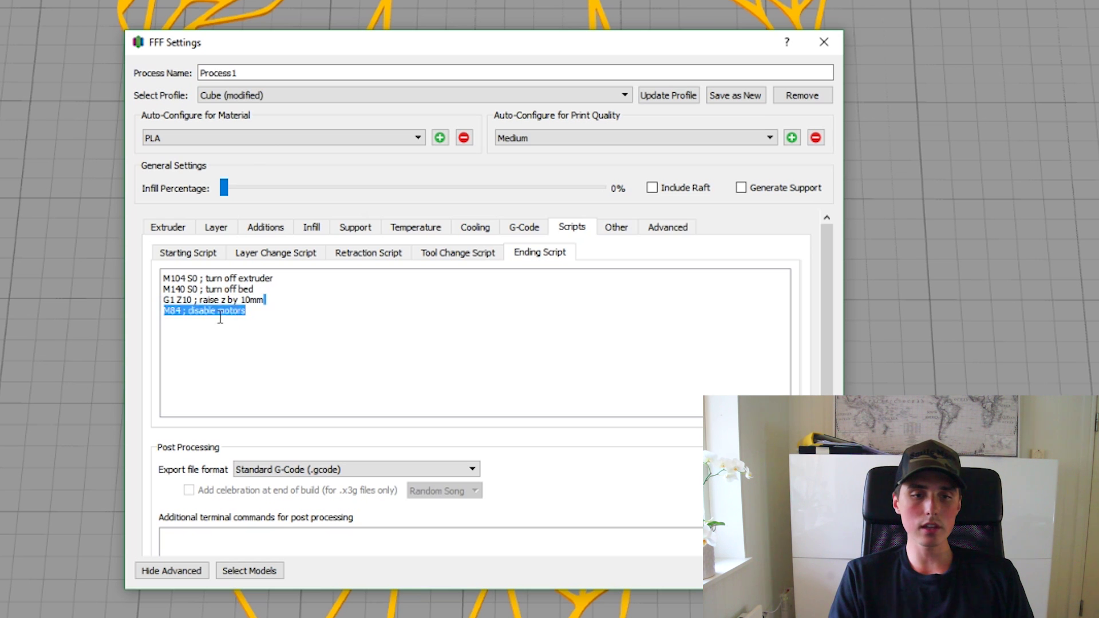
{"action": "left_click", "coordinate": [172, 312]}
{"action": "left_click_drag", "start_coordinate": [264, 300], "coordinate": [164, 301]}
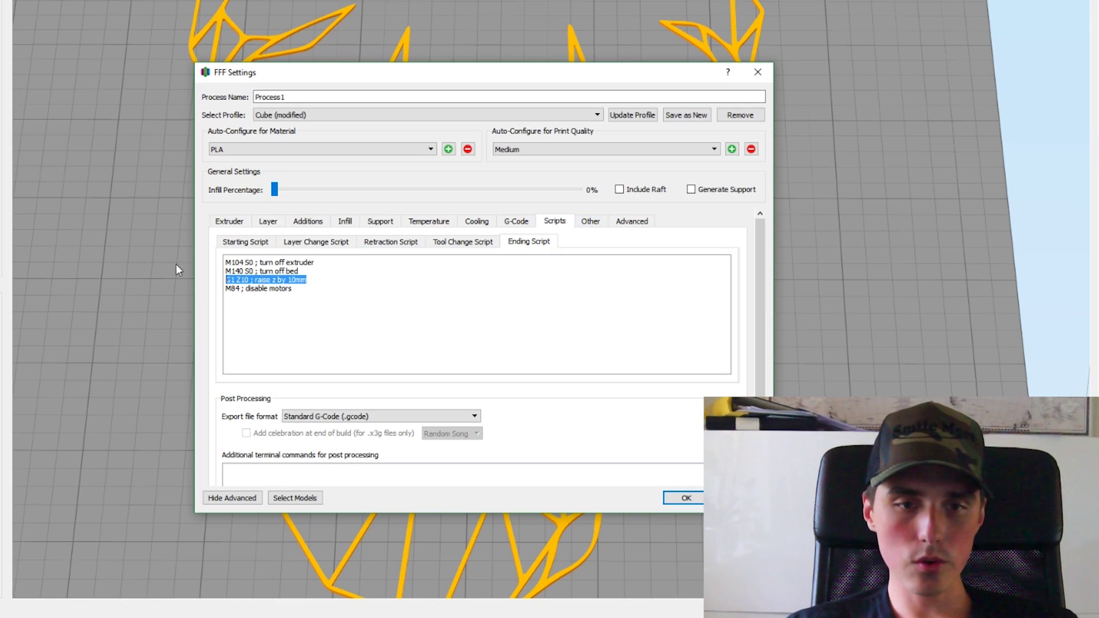
{"action": "left_click", "coordinate": [249, 310]}
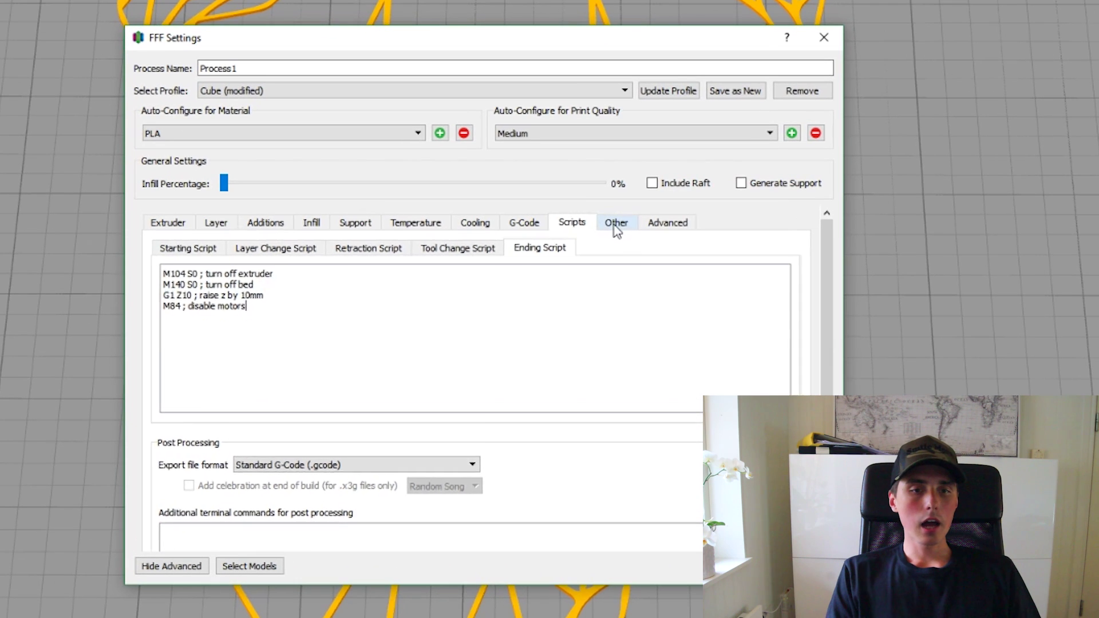
Step: Set the default printing speed to 35 mm/s and update the Cube profile
{"action": "left_click", "coordinate": [590, 221]}
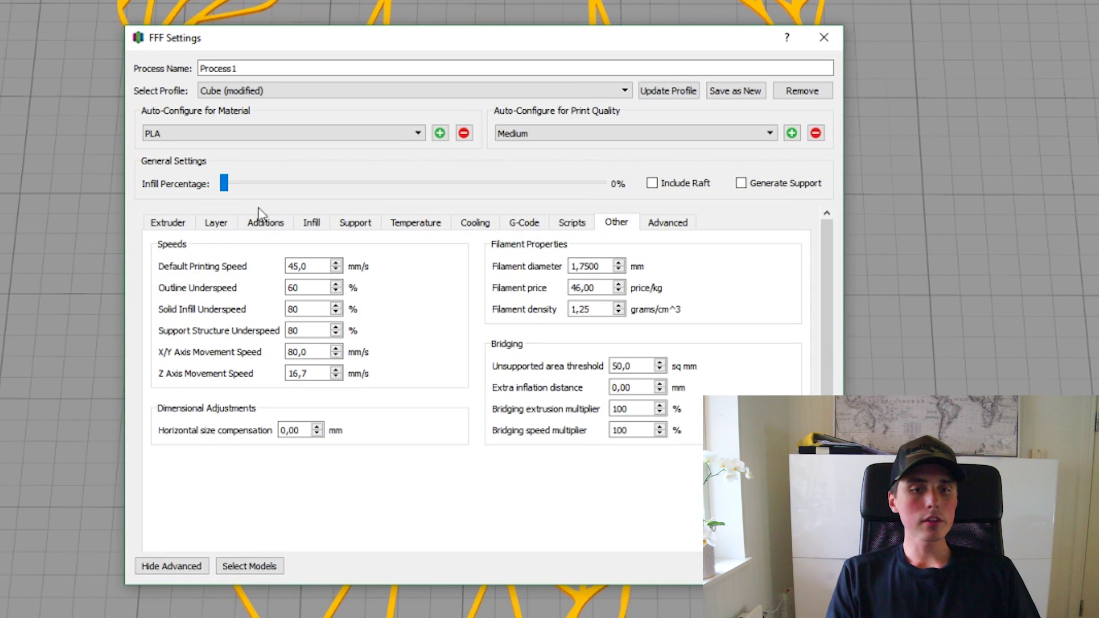
{"action": "scroll", "coordinate": [338, 274], "scroll_direction": "down", "scroll_amount": 10}
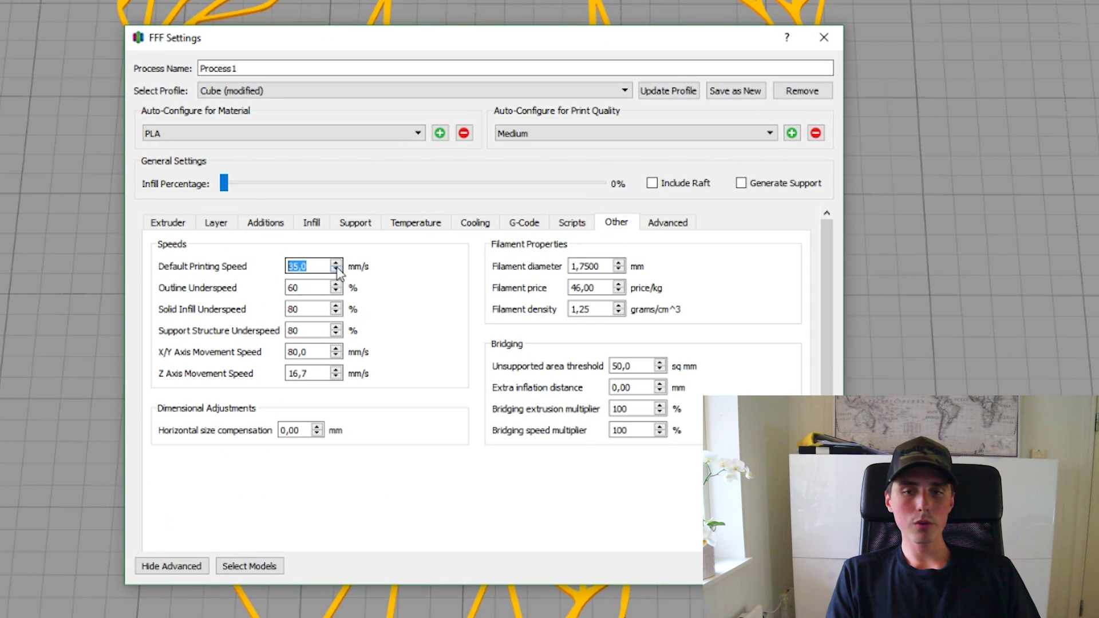
{"action": "left_click", "coordinate": [666, 99]}
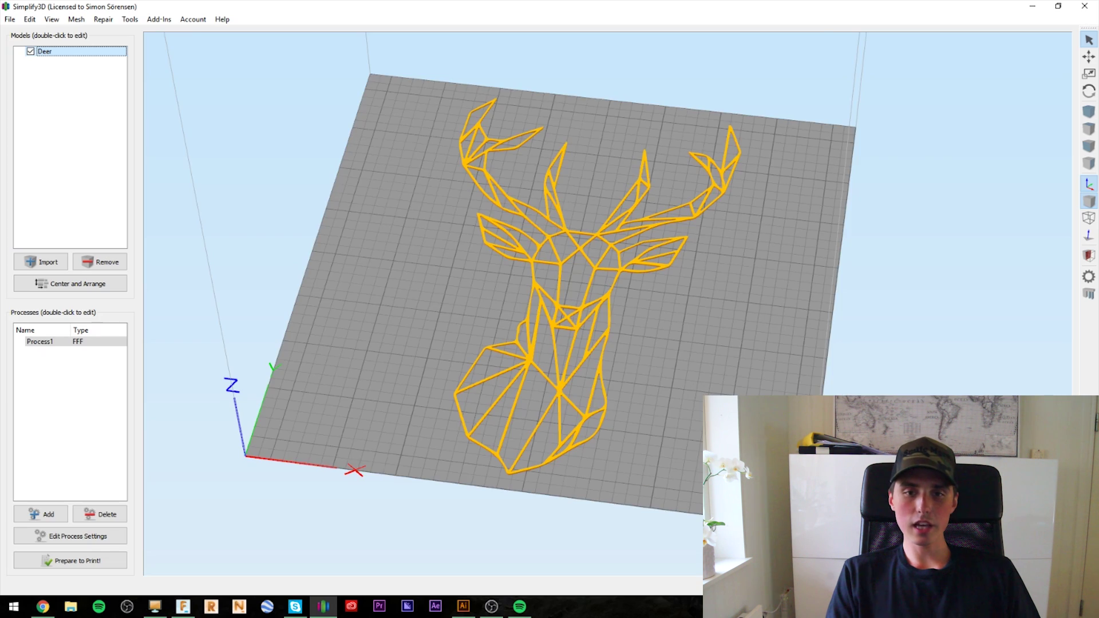
Step: Slice the deer and orbit the toolpath preview showing about 12 minutes and 444.4 mm filament
{"action": "left_click", "coordinate": [67, 563]}
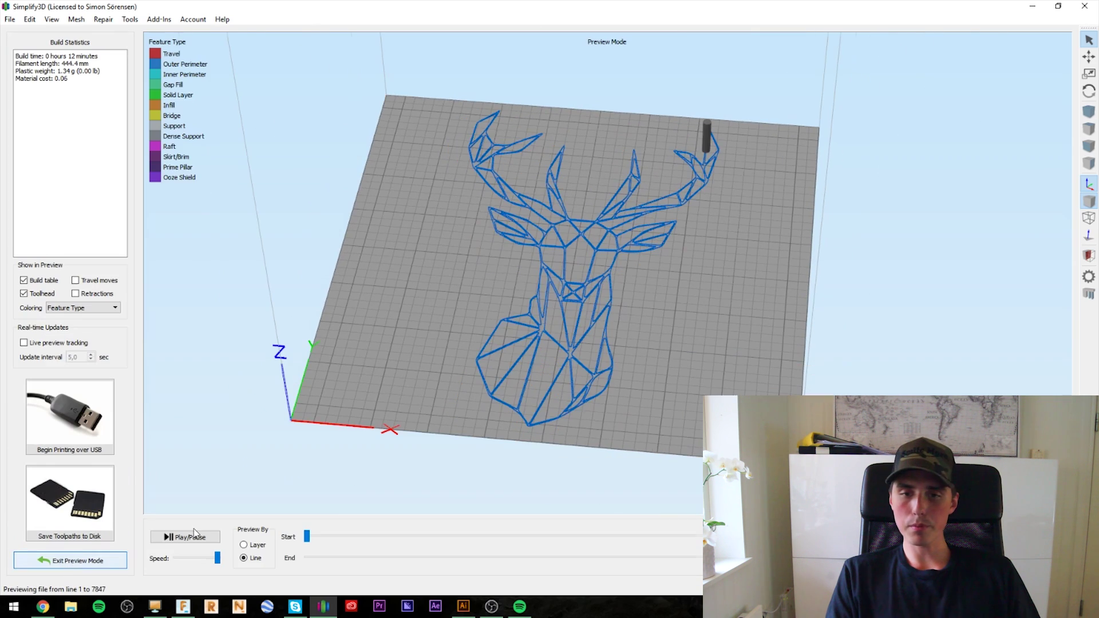
{"action": "left_click_drag", "start_coordinate": [687, 426], "coordinate": [536, 337]}
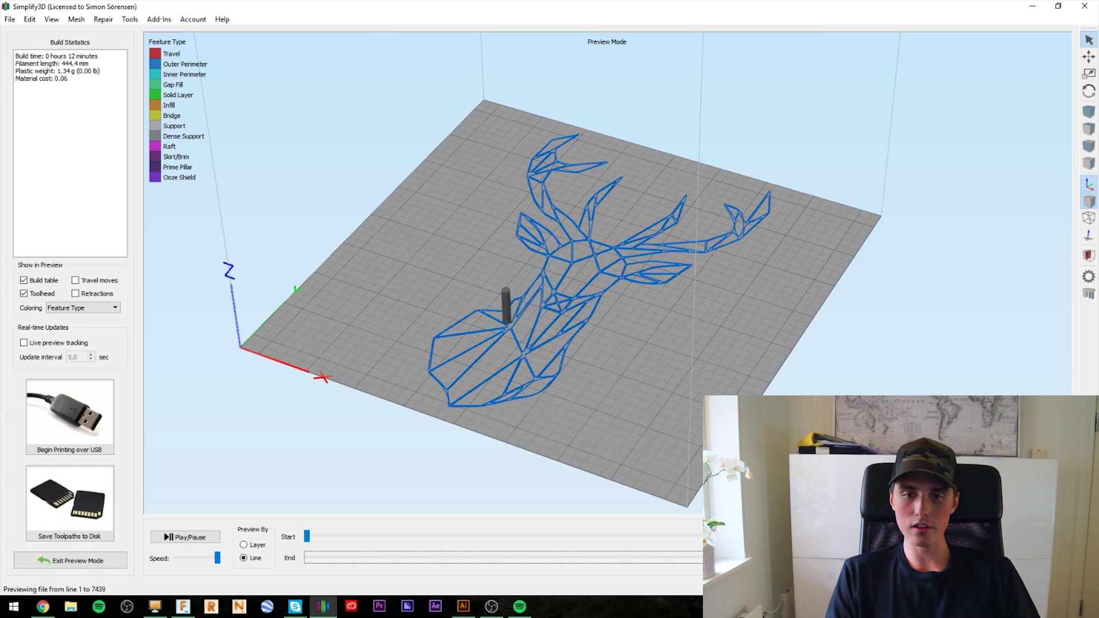
{"action": "key", "text": "End"}
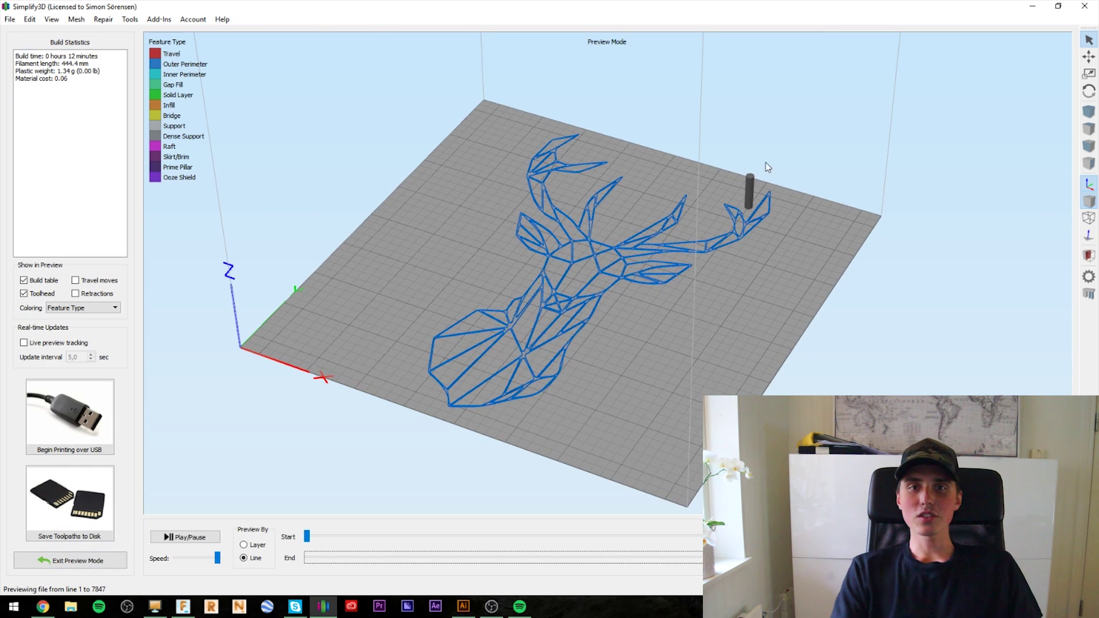